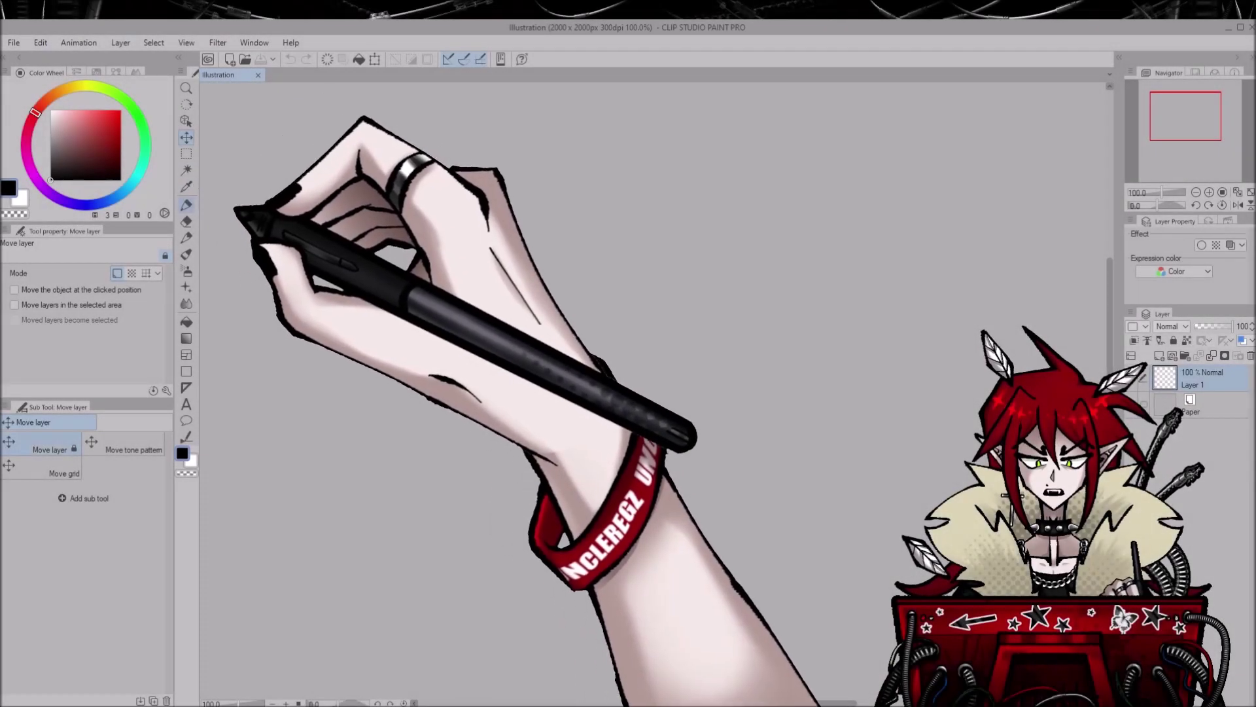
# Paint a filled muted blue circle in the upper middle of the canvas using Turnip pen 2 at brush size 100.3.
pyautogui.click(186, 205)
pyautogui.click(70, 422)
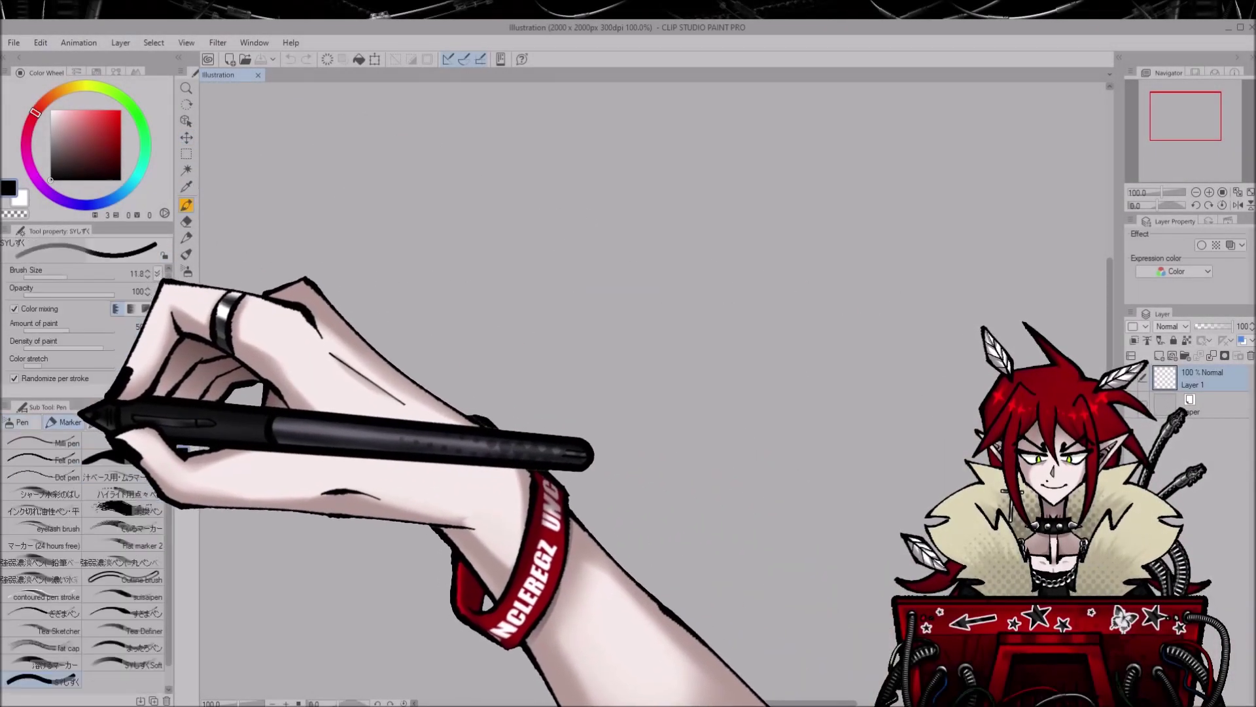
pyautogui.click(24, 422)
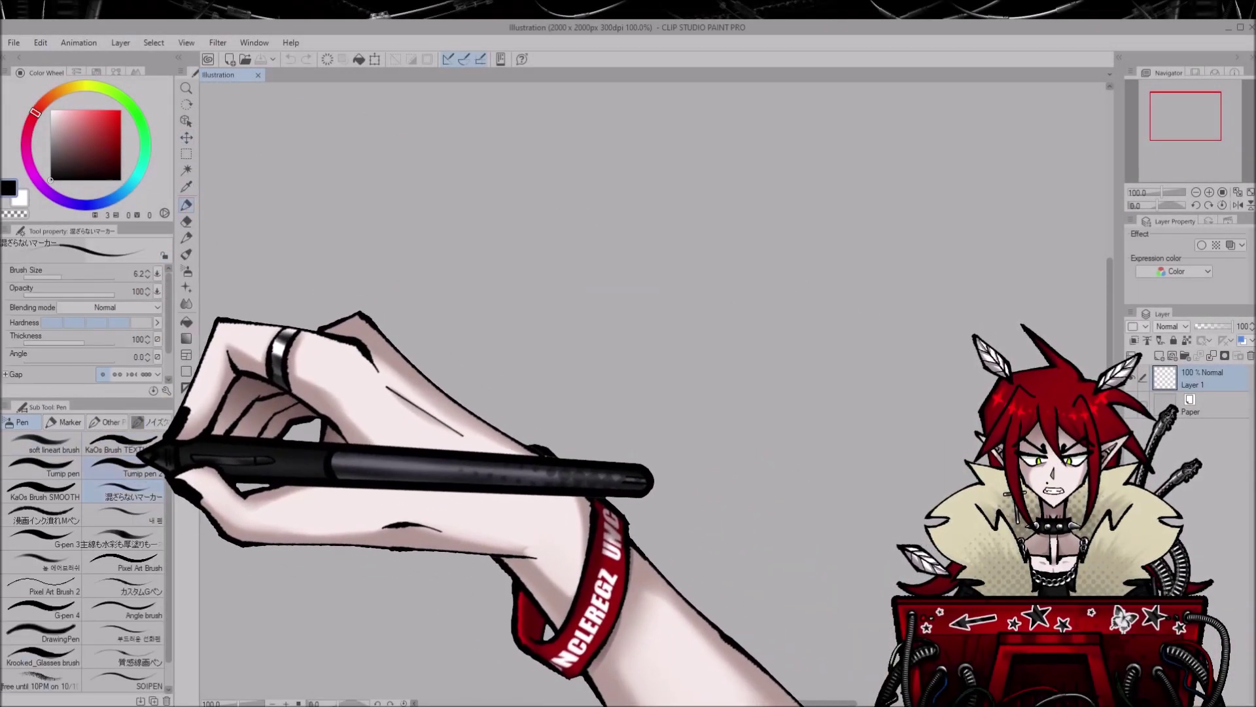
pyautogui.click(131, 468)
pyautogui.moveTo(103, 276); pyautogui.dragTo(90, 276)
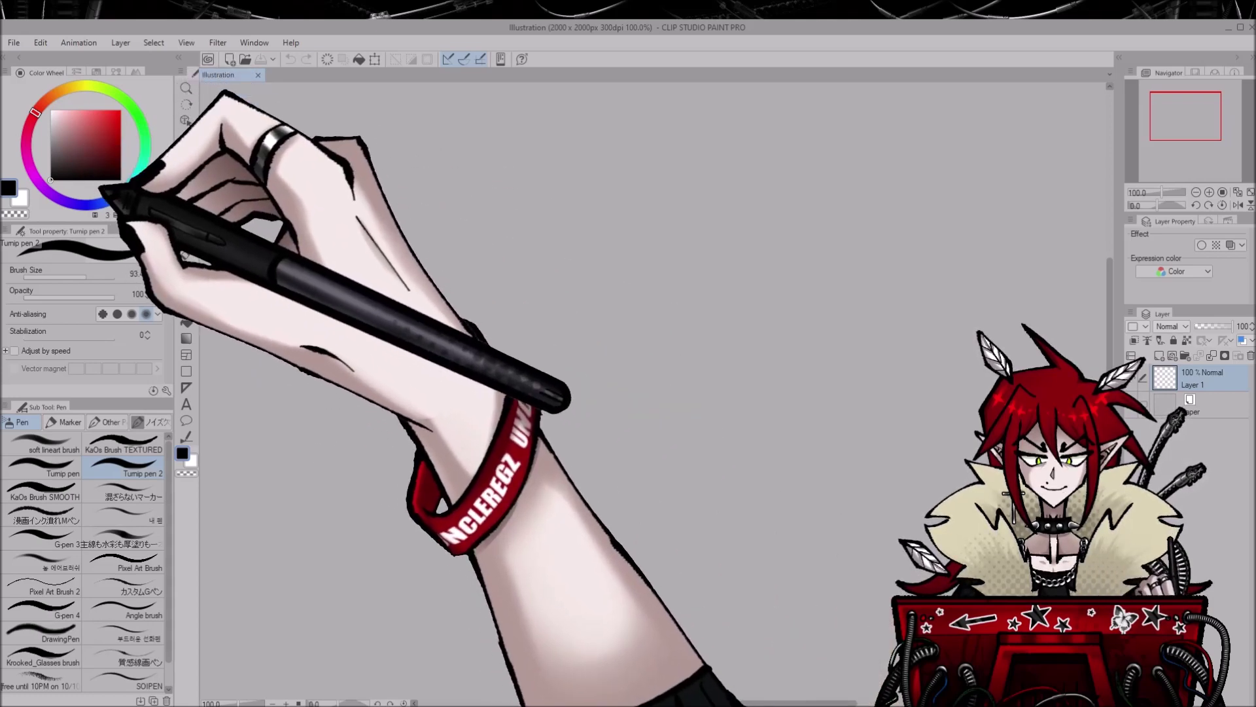
pyautogui.click(105, 201)
pyautogui.click(74, 137)
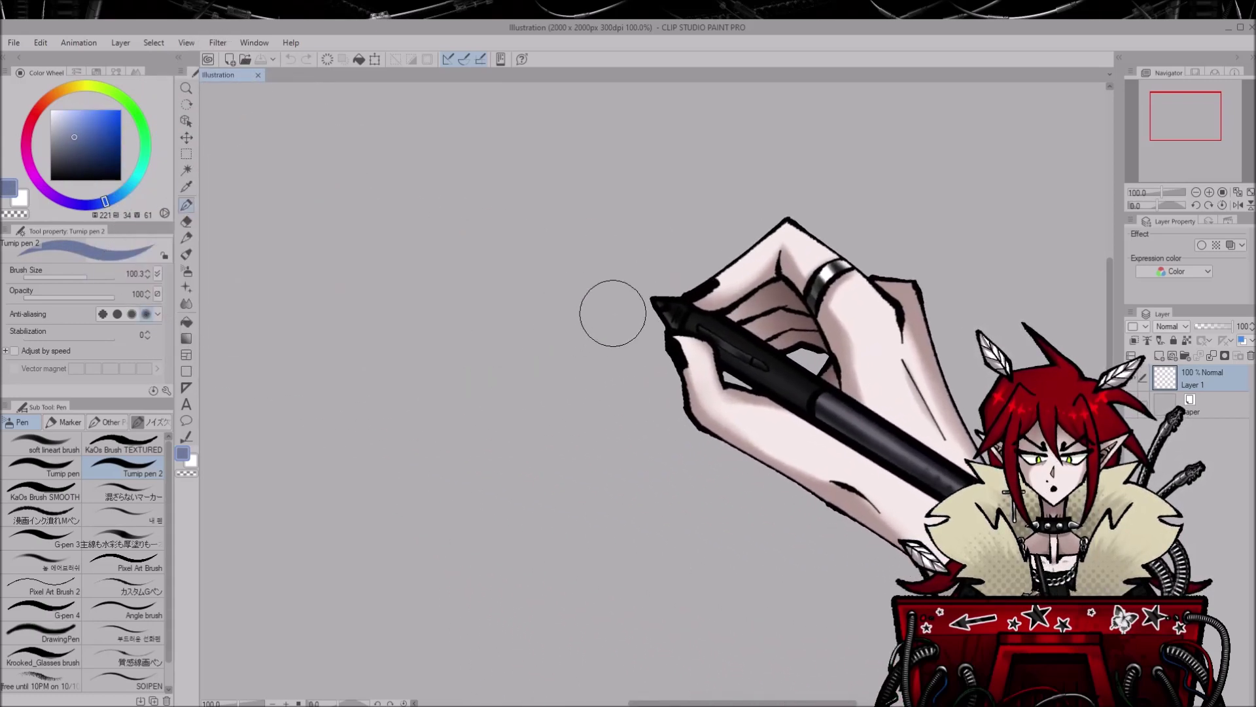
pyautogui.moveTo(611, 312)
pyautogui.mouseDown()
pyautogui.moveTo(572, 344)
pyautogui.moveTo(615, 314)
pyautogui.mouseUp()
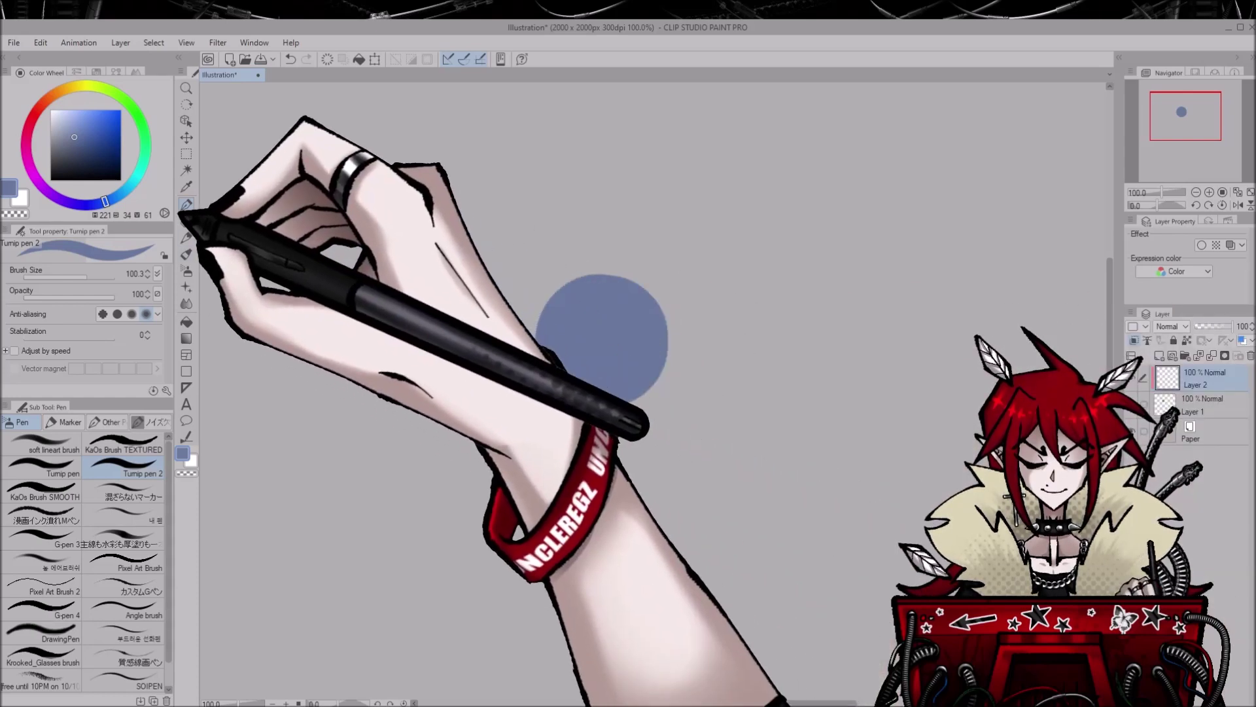
# Shade the ball's lower and right edges with black using the Soft airbrush on layers clipped to the ball.
pyautogui.press('b')
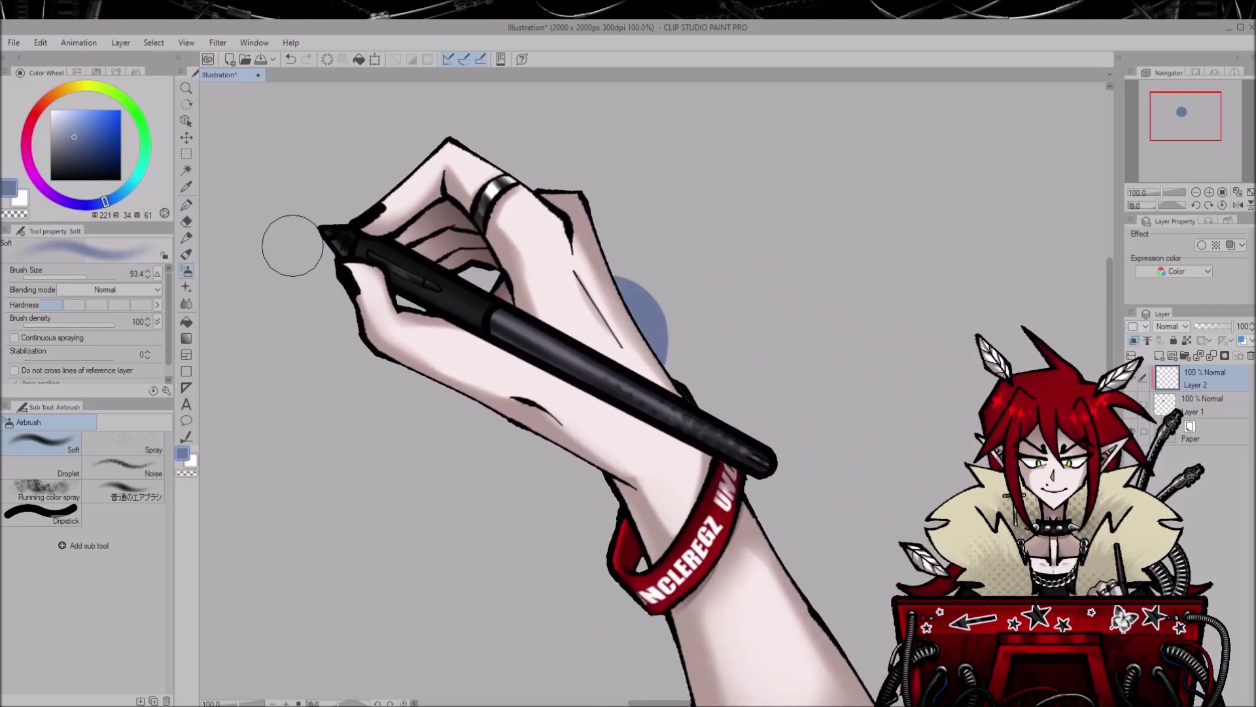
pyautogui.moveTo(71, 147); pyautogui.dragTo(30, 232)
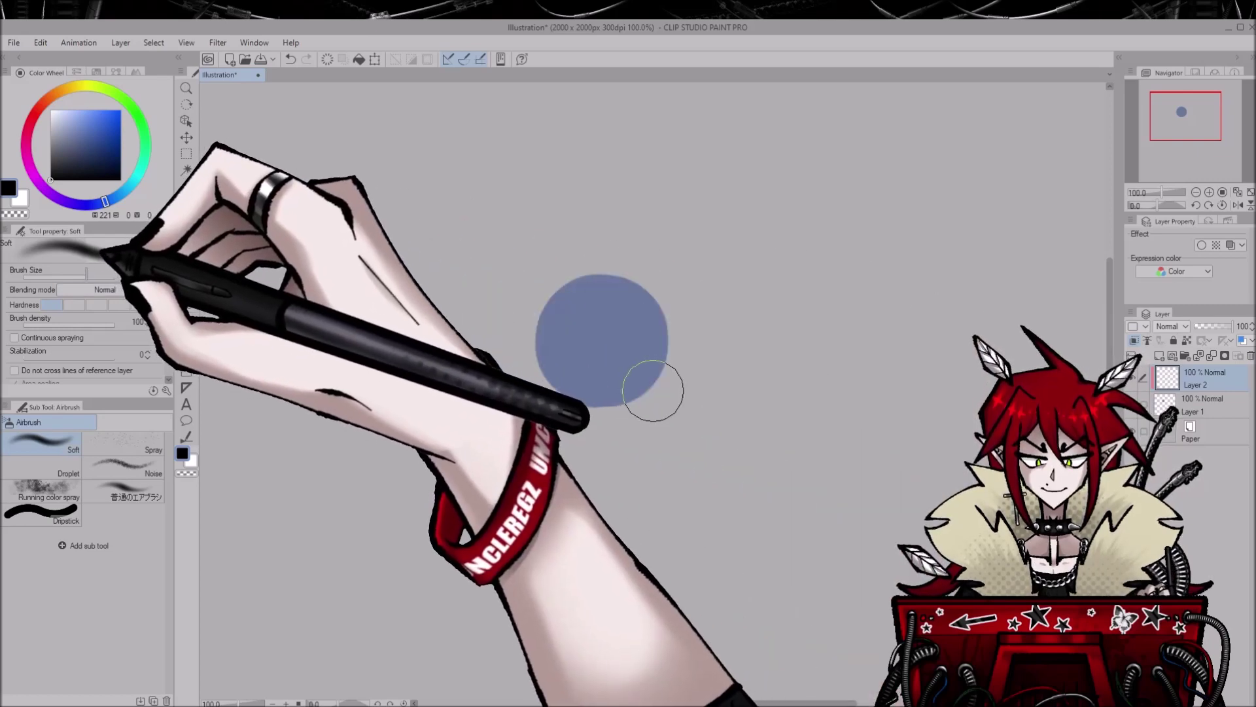
pyautogui.moveTo(690, 328)
pyautogui.mouseDown()
pyautogui.moveTo(550, 402)
pyautogui.moveTo(520, 384)
pyautogui.moveTo(660, 345)
pyautogui.moveTo(626, 265)
pyautogui.moveTo(670, 324)
pyautogui.moveTo(655, 299)
pyautogui.moveTo(630, 395)
pyautogui.moveTo(507, 339)
pyautogui.moveTo(625, 384)
pyautogui.moveTo(541, 282)
pyautogui.moveTo(539, 377)
pyautogui.moveTo(527, 310)
pyautogui.mouseUp()
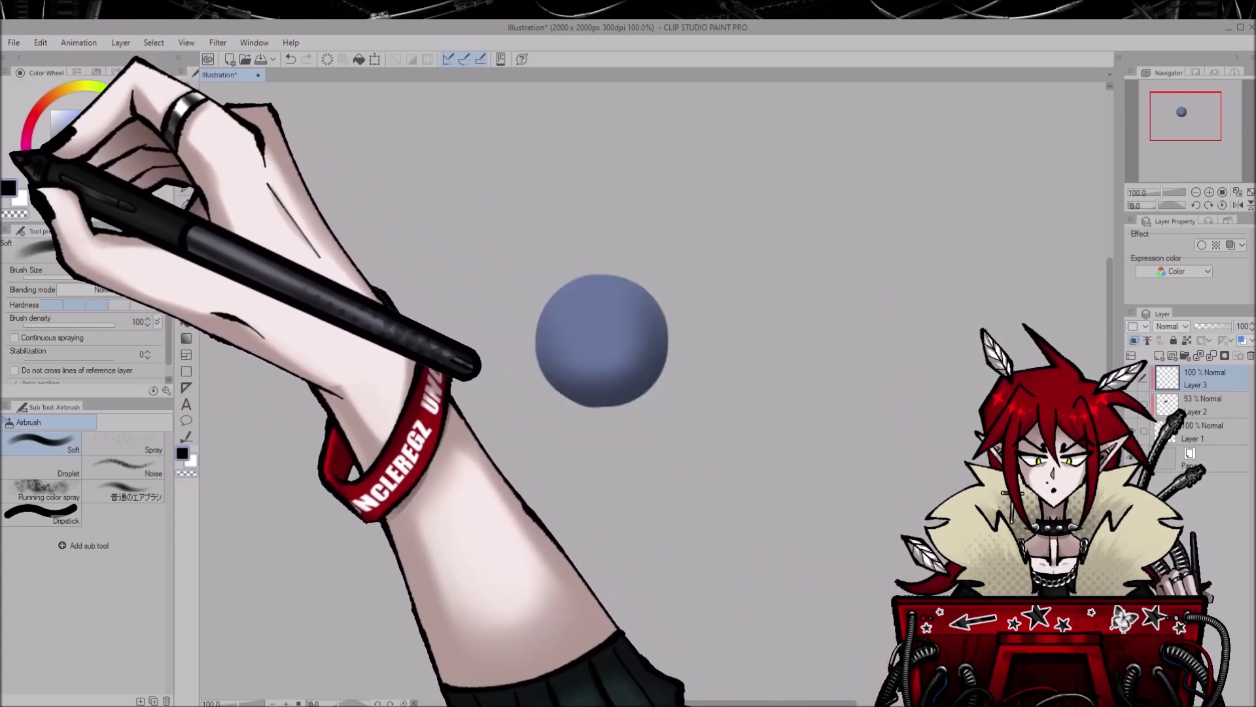
pyautogui.moveTo(563, 387)
pyautogui.mouseDown()
pyautogui.moveTo(527, 386)
pyautogui.moveTo(619, 409)
pyautogui.mouseUp()
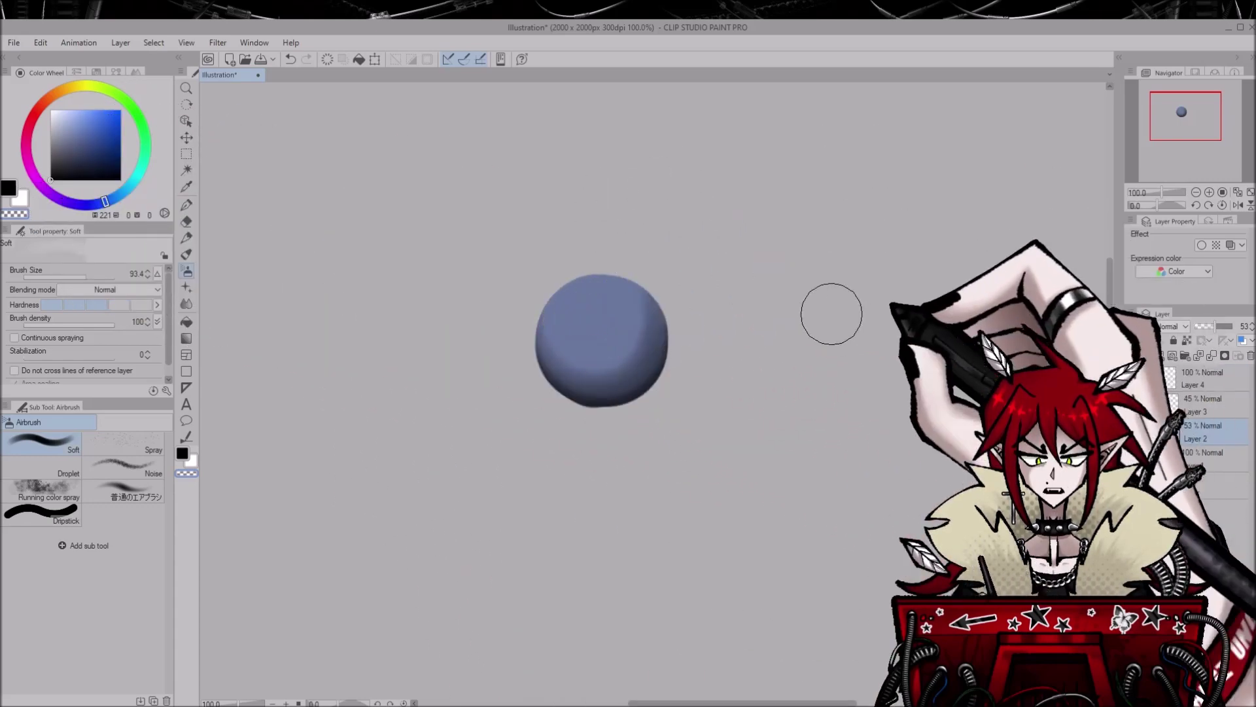
pyautogui.press('j')
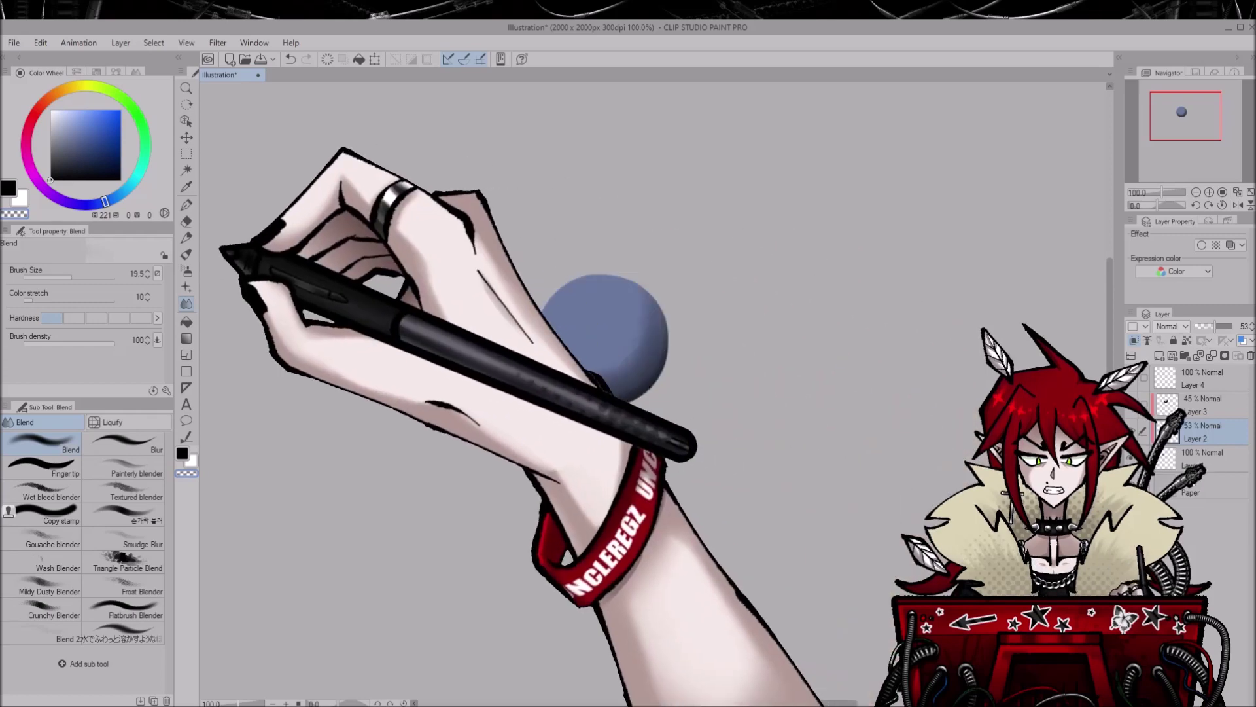
pyautogui.press('b')
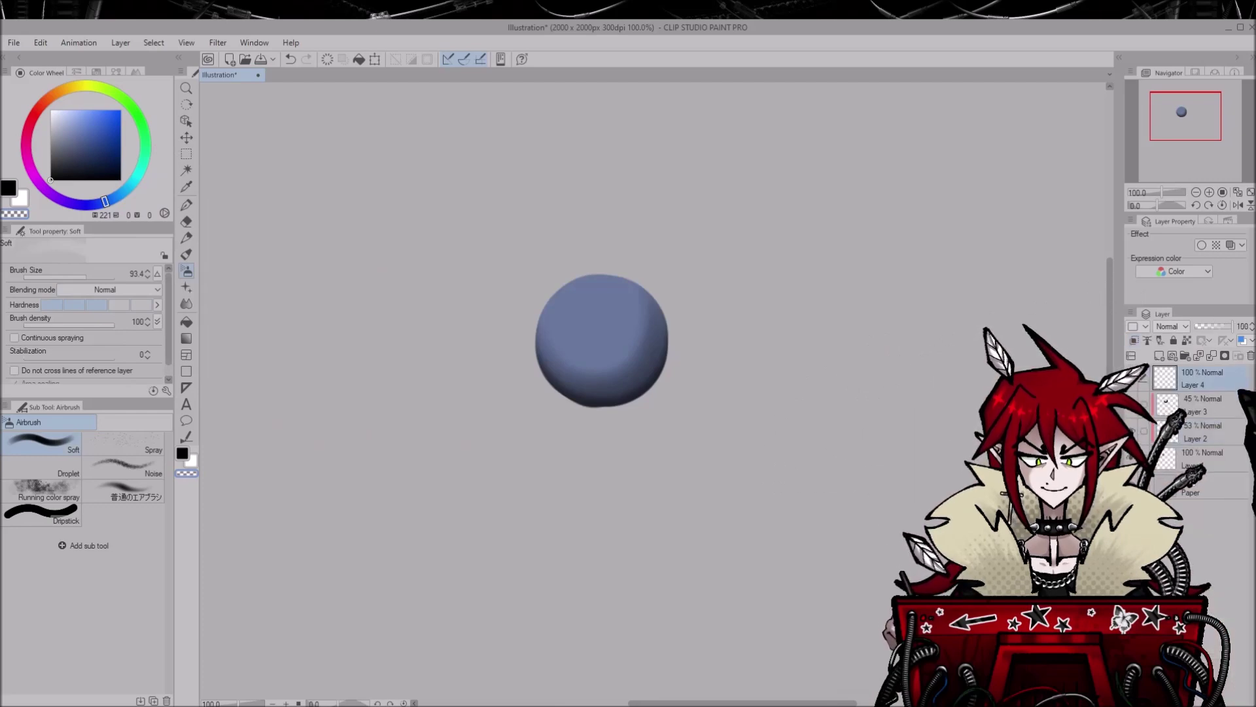
# Paint black halftone dots over the ball on a new layer with the simple dots (1) hatching brush at size 235.9.
pyautogui.hotkey('ctrl', 'shift', 'n')
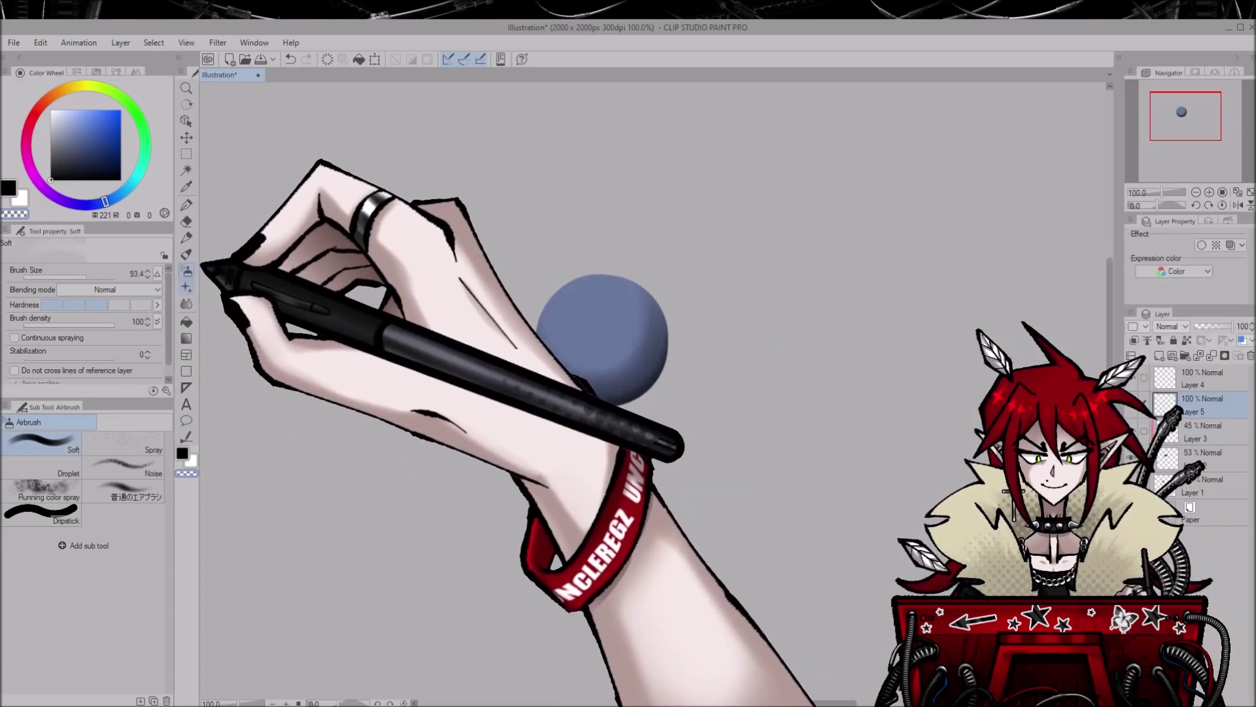
pyautogui.click(187, 287)
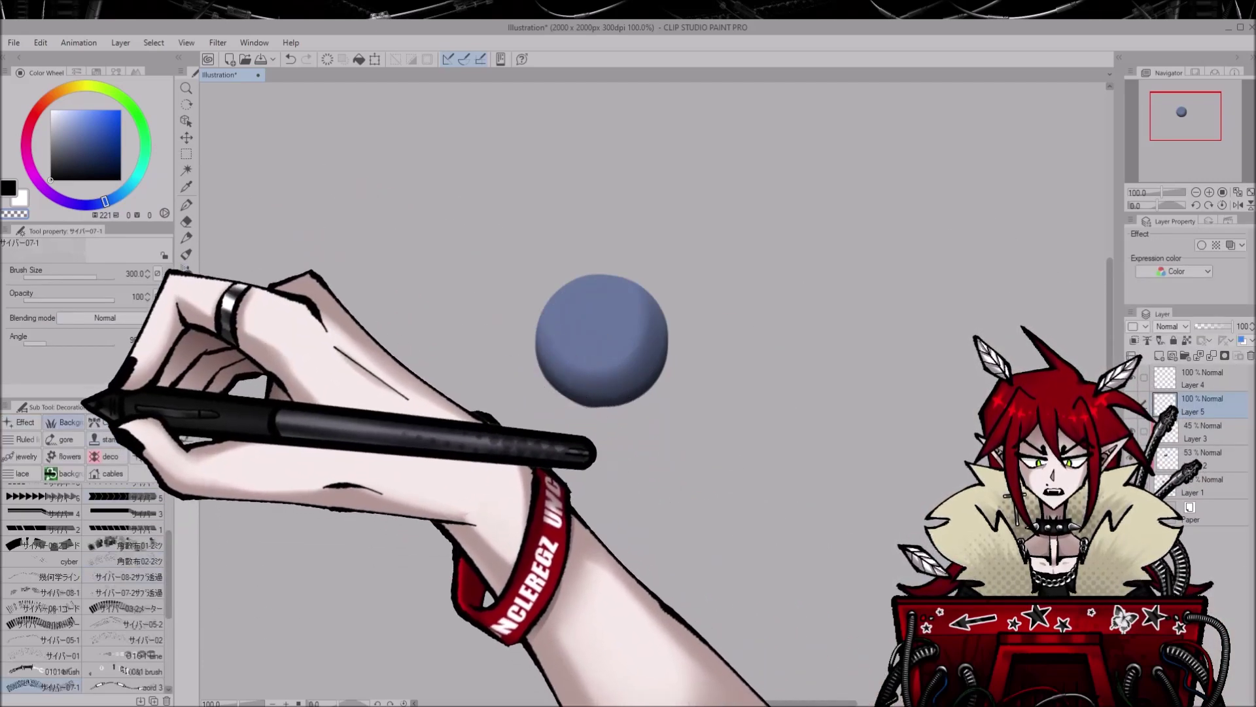
pyautogui.click(150, 422)
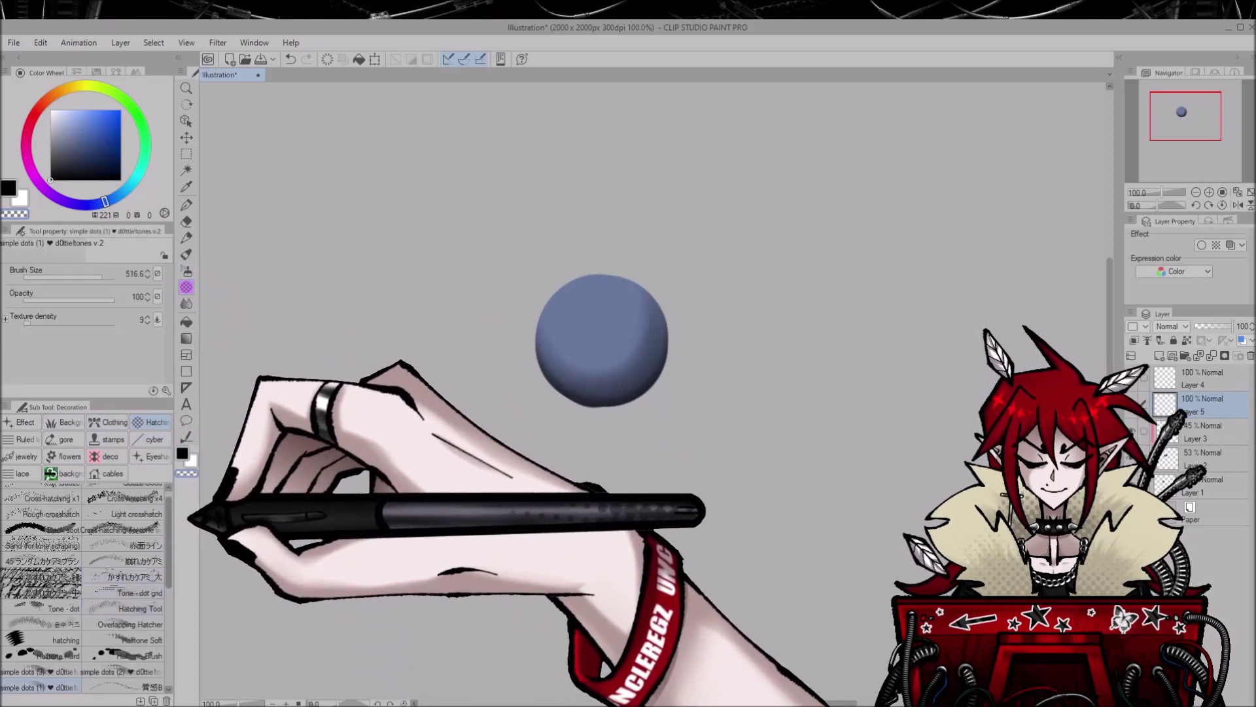
pyautogui.moveTo(168, 504); pyautogui.dragTo(168, 555)
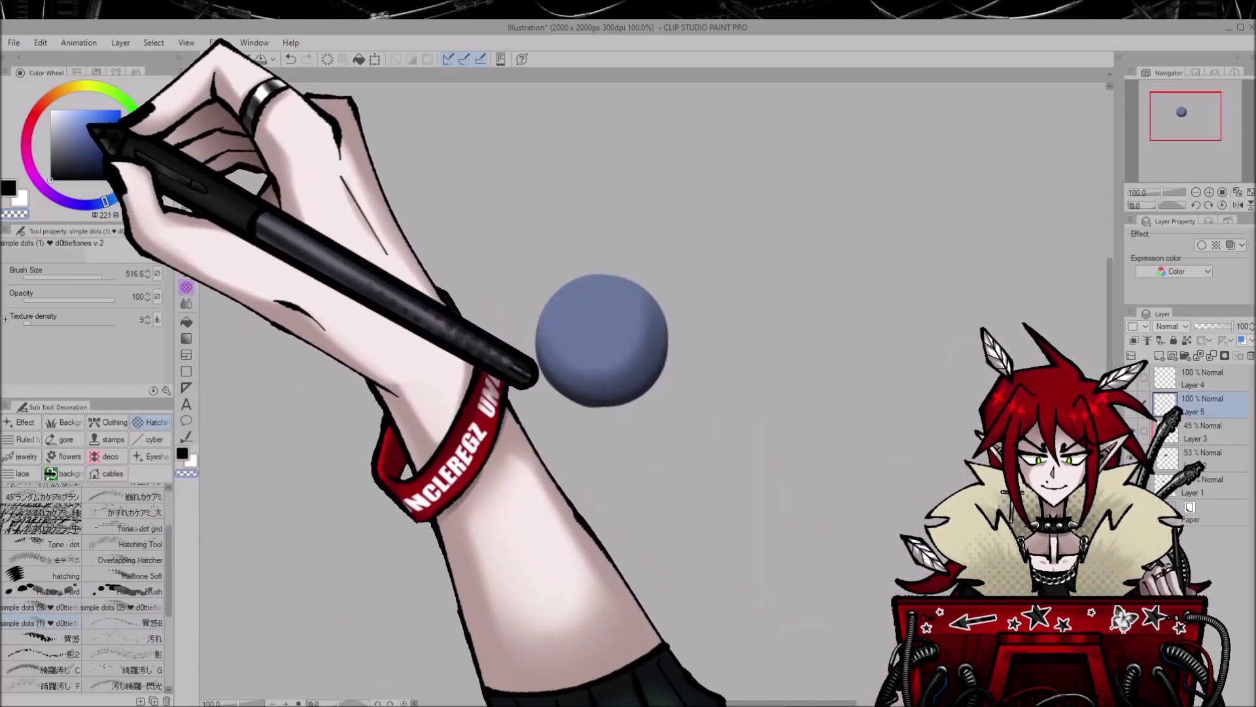
pyautogui.click(65, 145)
pyautogui.click(51, 179)
pyautogui.click(582, 501)
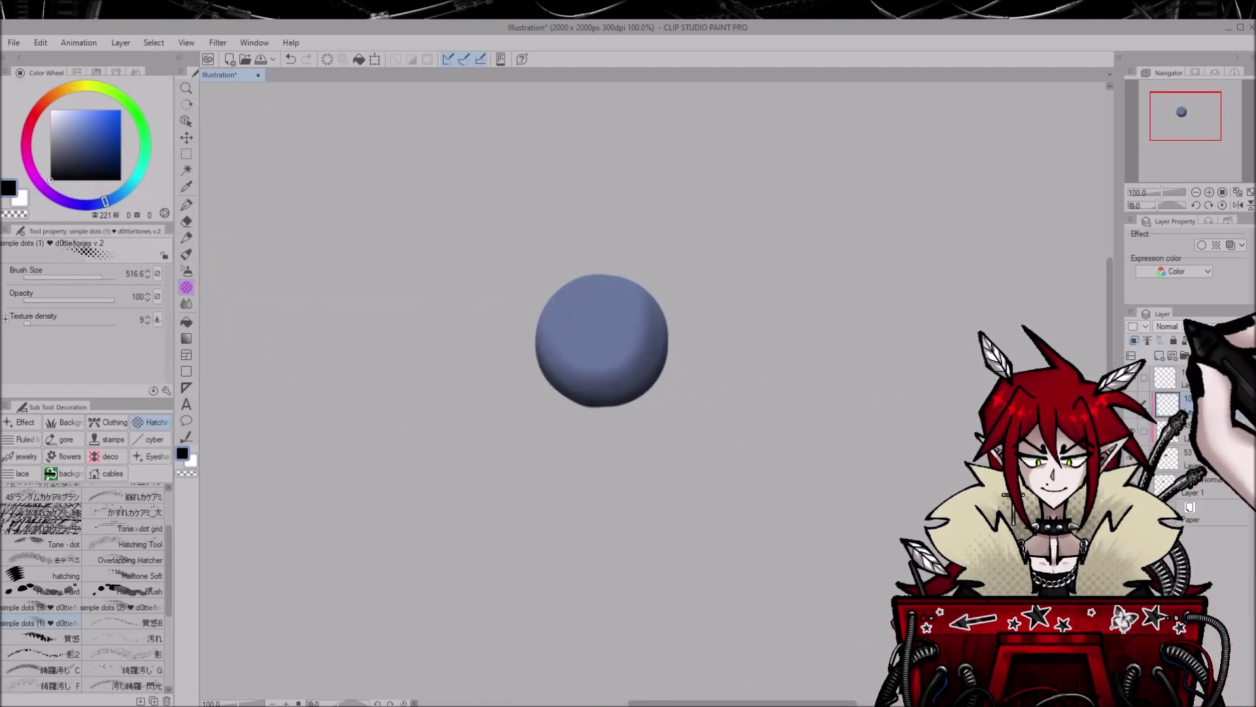
pyautogui.moveTo(102, 277); pyautogui.dragTo(94, 277)
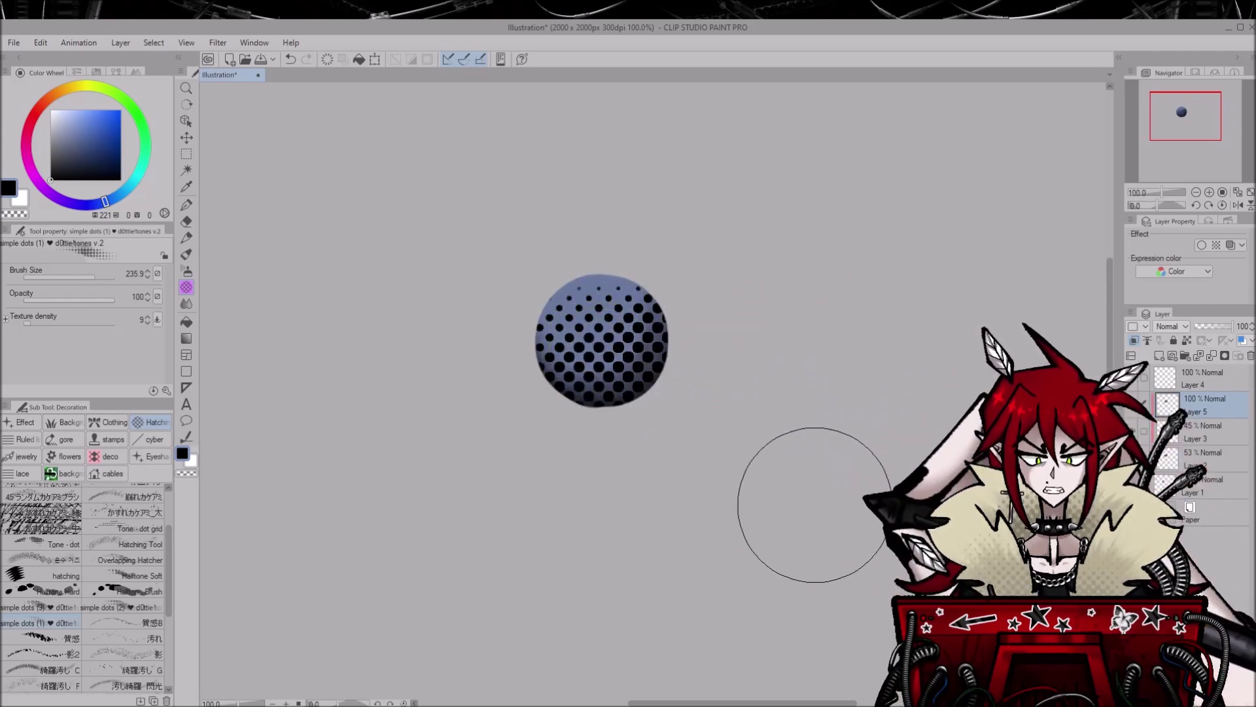
# Scale the halftone dots down to 60% and position them over the ball's lower half.
pyautogui.hotkey('ctrl', 't')
pyautogui.moveTo(489, 278); pyautogui.dragTo(605, 353)
pyautogui.moveTo(671, 399); pyautogui.dragTo(646, 377)
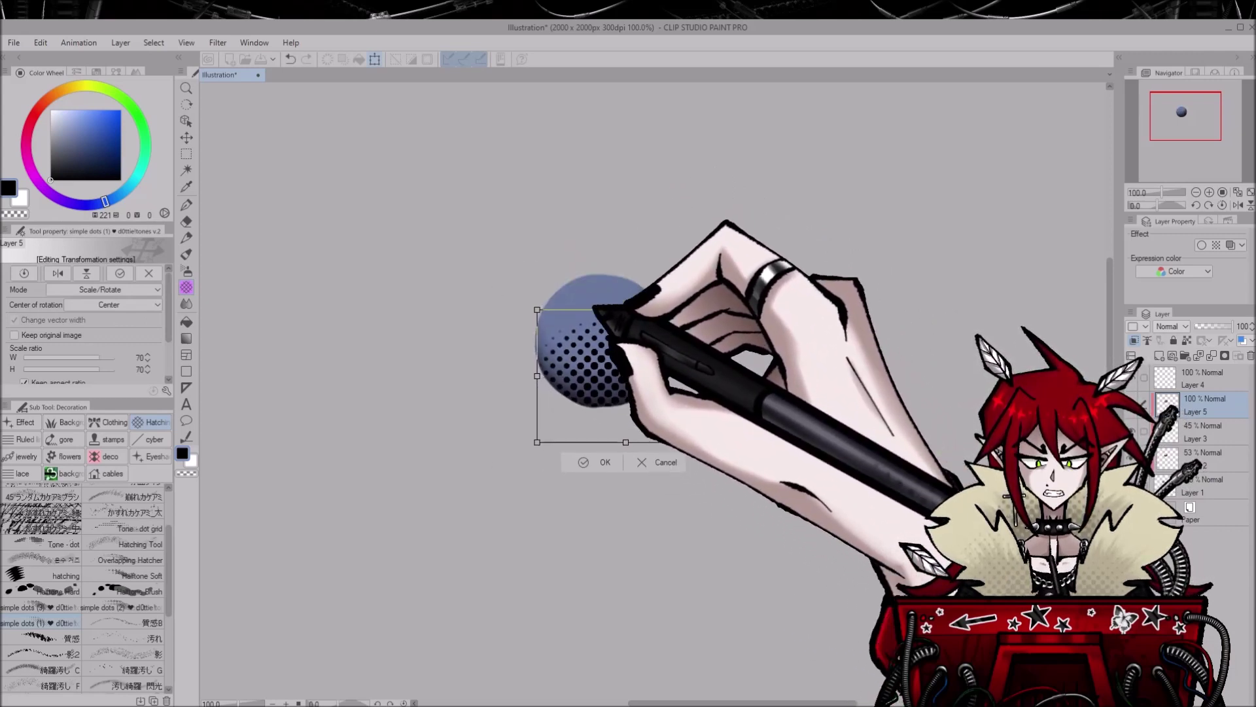
pyautogui.moveTo(537, 310); pyautogui.dragTo(555, 323)
pyautogui.moveTo(651, 364); pyautogui.dragTo(634, 368)
pyautogui.moveTo(699, 324); pyautogui.dragTo(730, 322)
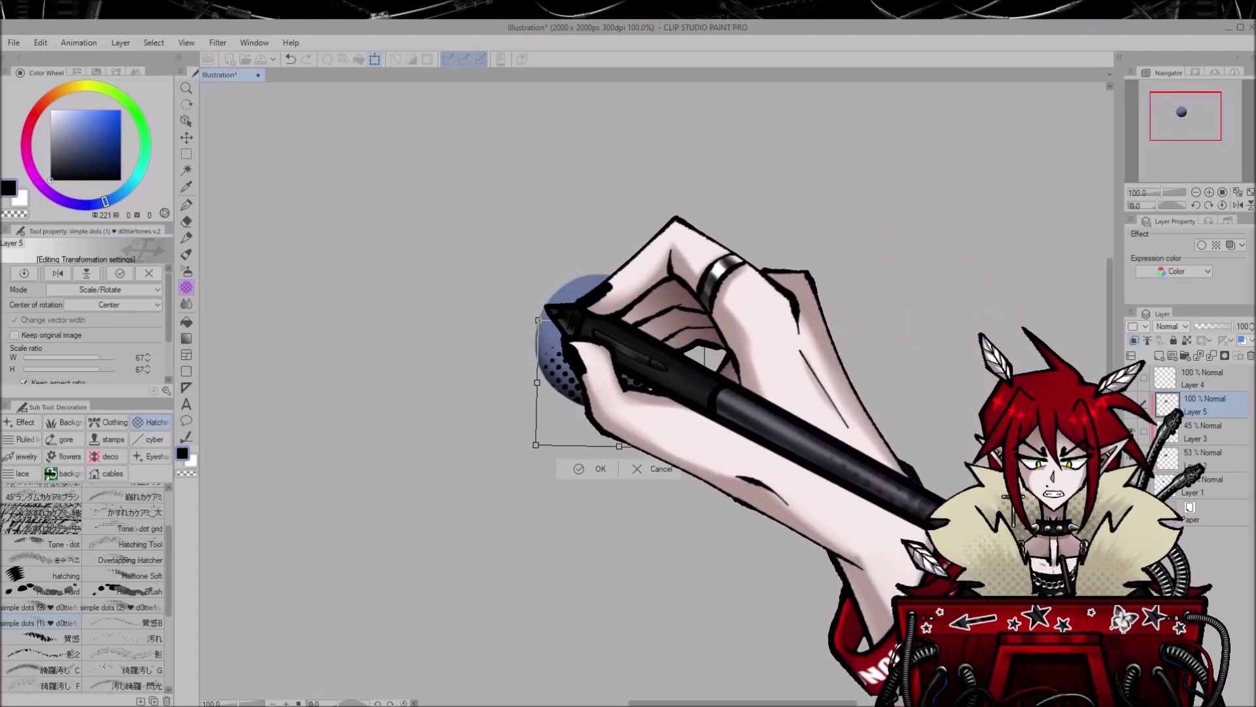
pyautogui.moveTo(538, 320); pyautogui.dragTo(552, 331)
pyautogui.moveTo(620, 360); pyautogui.dragTo(612, 352)
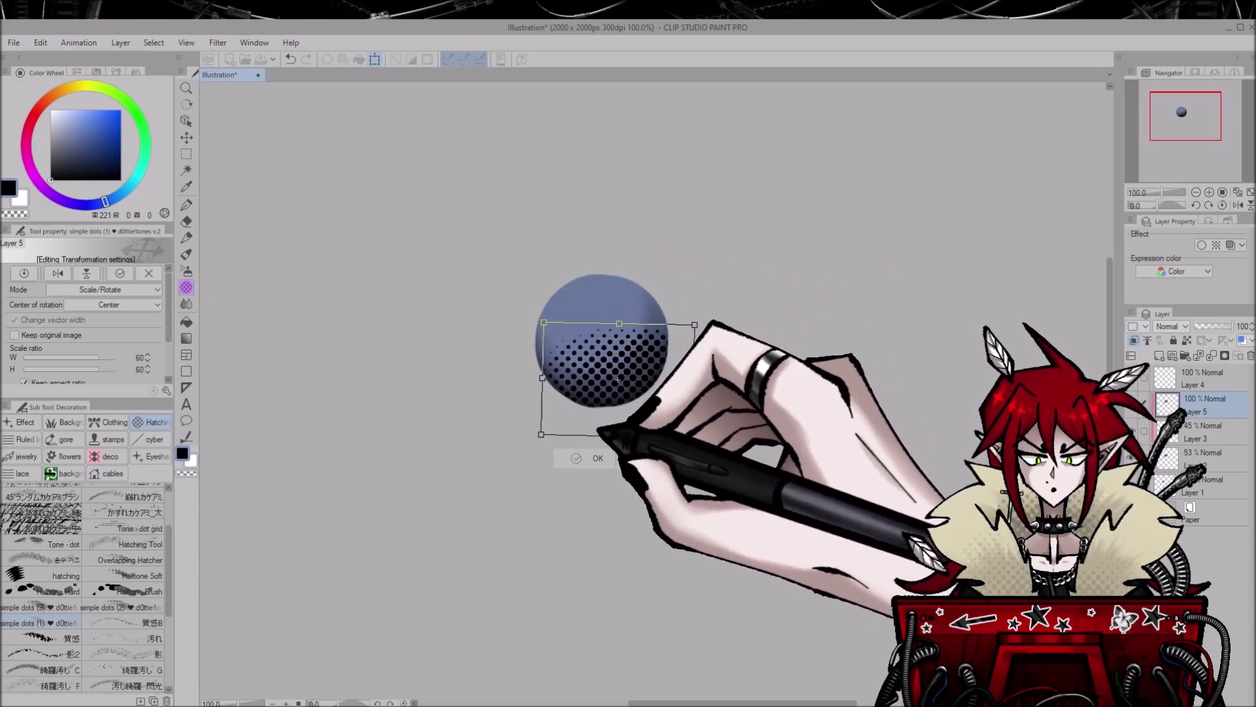
pyautogui.click(598, 458)
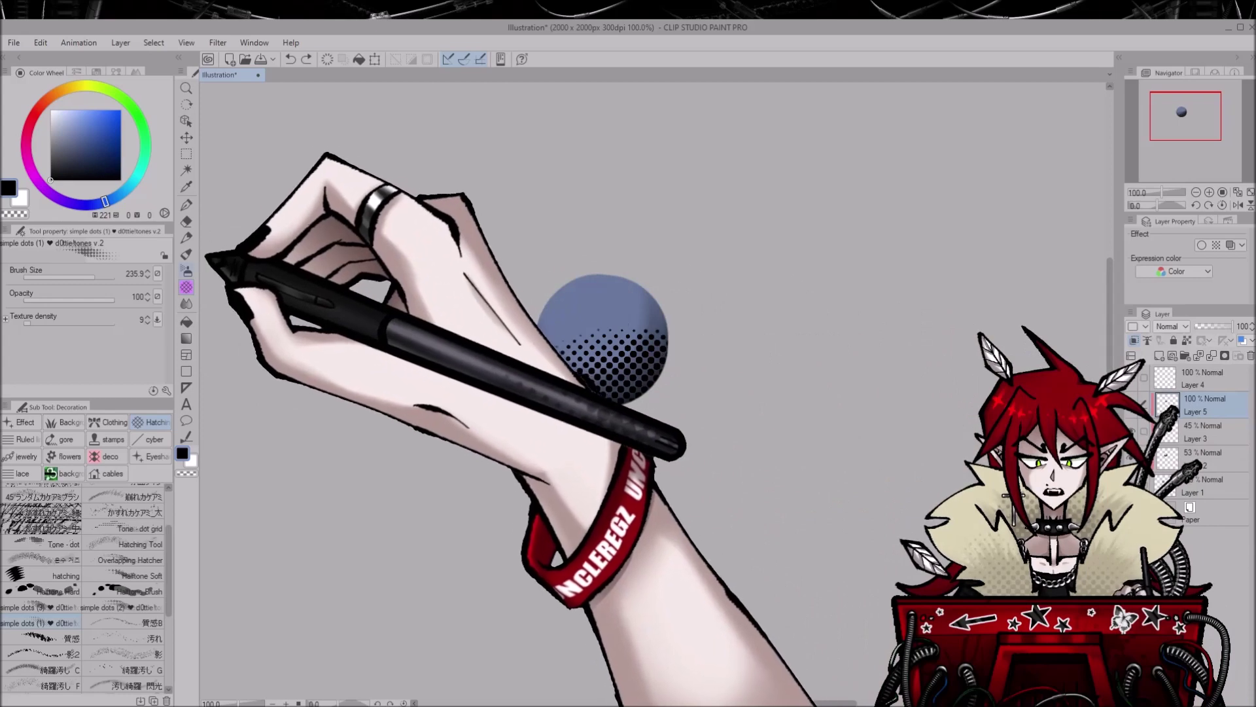
# Fade out the upper edge of the halftone dots using the Soft airbrush with transparent color.
pyautogui.click(187, 270)
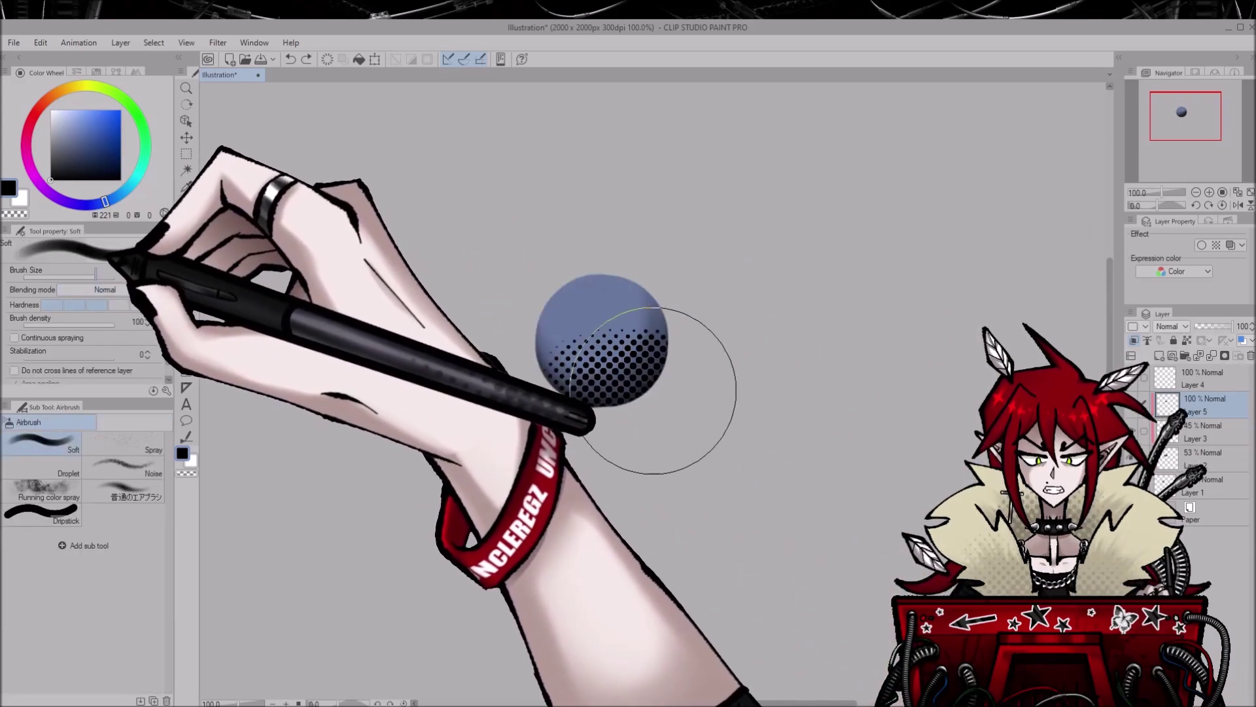
pyautogui.click(14, 214)
pyautogui.moveTo(592, 260)
pyautogui.mouseDown()
pyautogui.moveTo(576, 282)
pyautogui.moveTo(602, 298)
pyautogui.mouseUp()
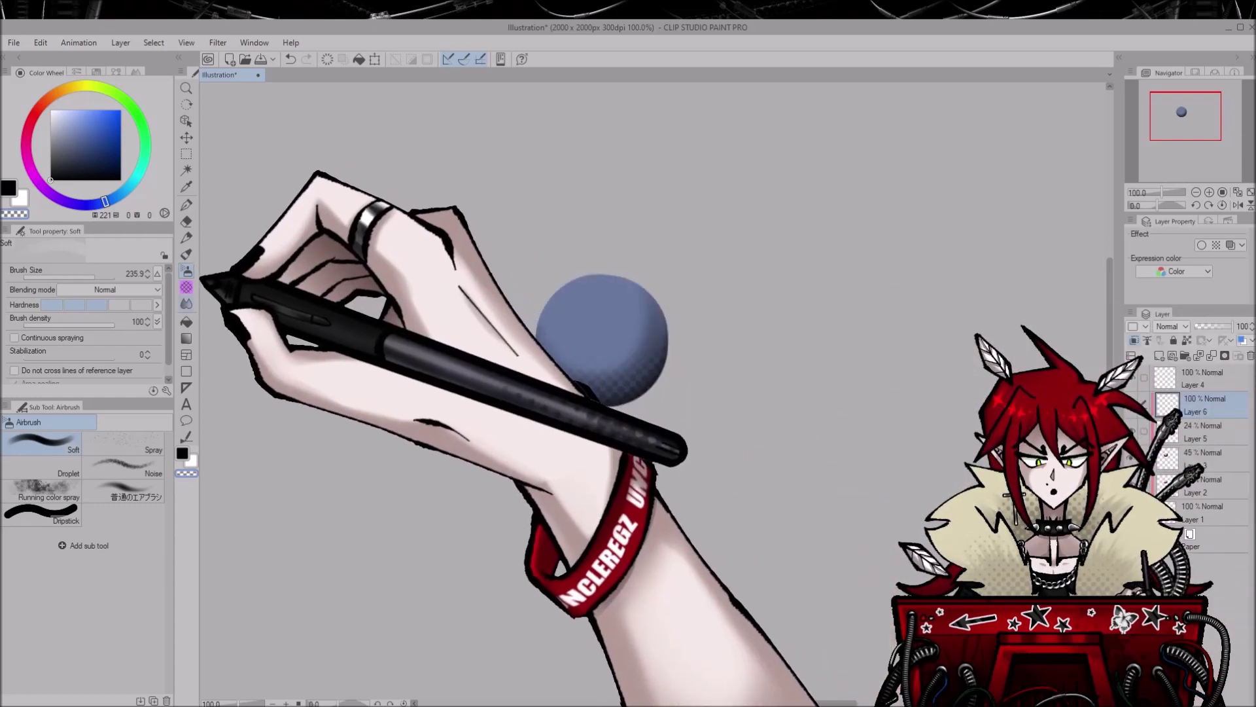
# Apply a black Foreground to transparent gradient from below the ball up to its middle, and check it in mirrored view.
pyautogui.click(187, 337)
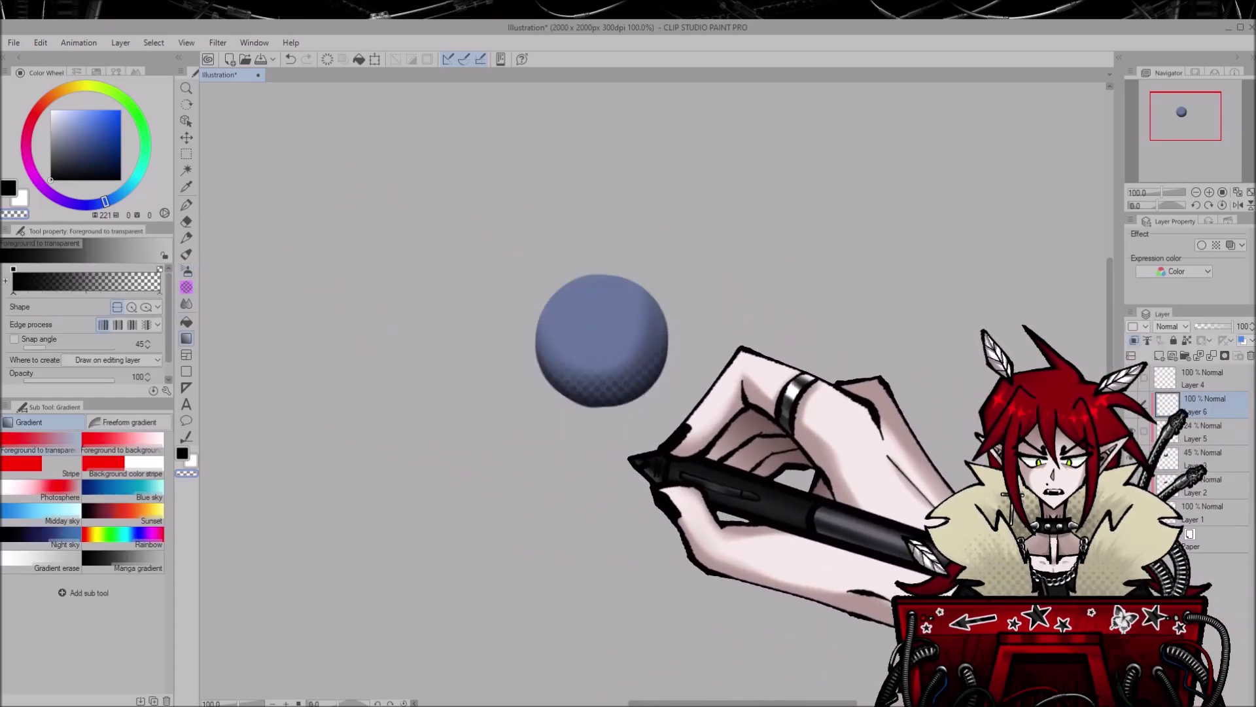
pyautogui.moveTo(601, 415); pyautogui.dragTo(607, 324)
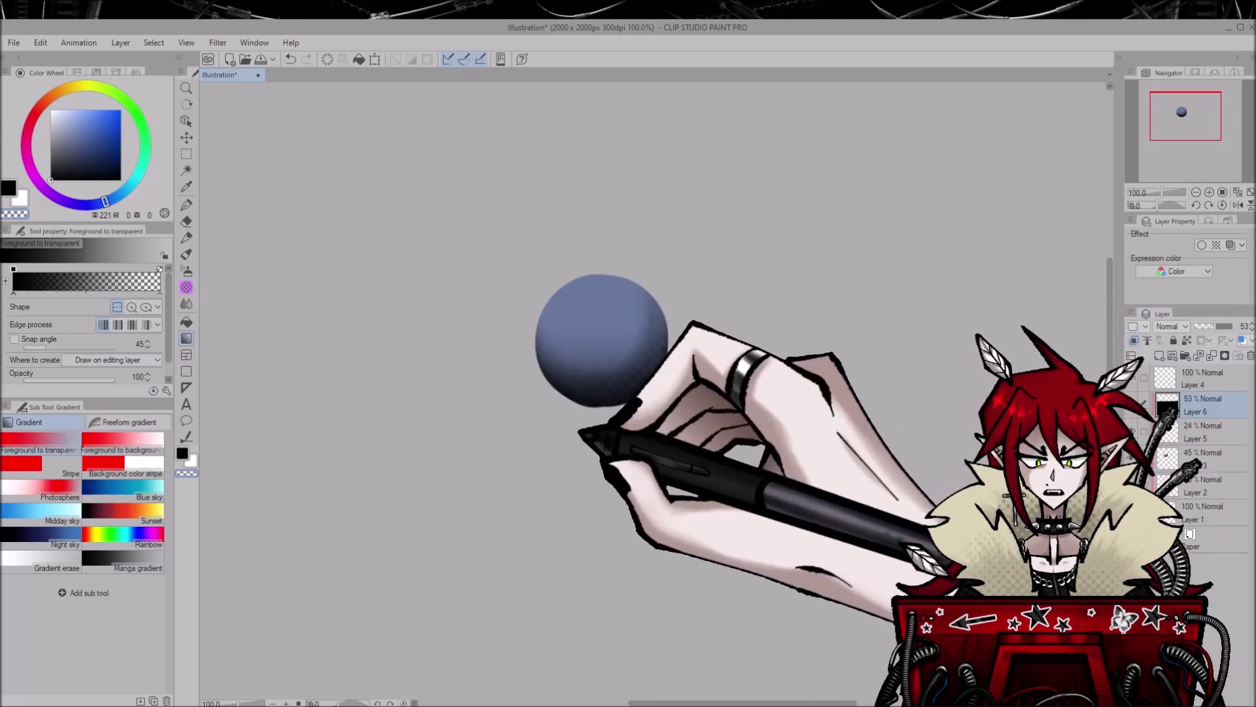
pyautogui.click(1237, 204)
pyautogui.click(1238, 205)
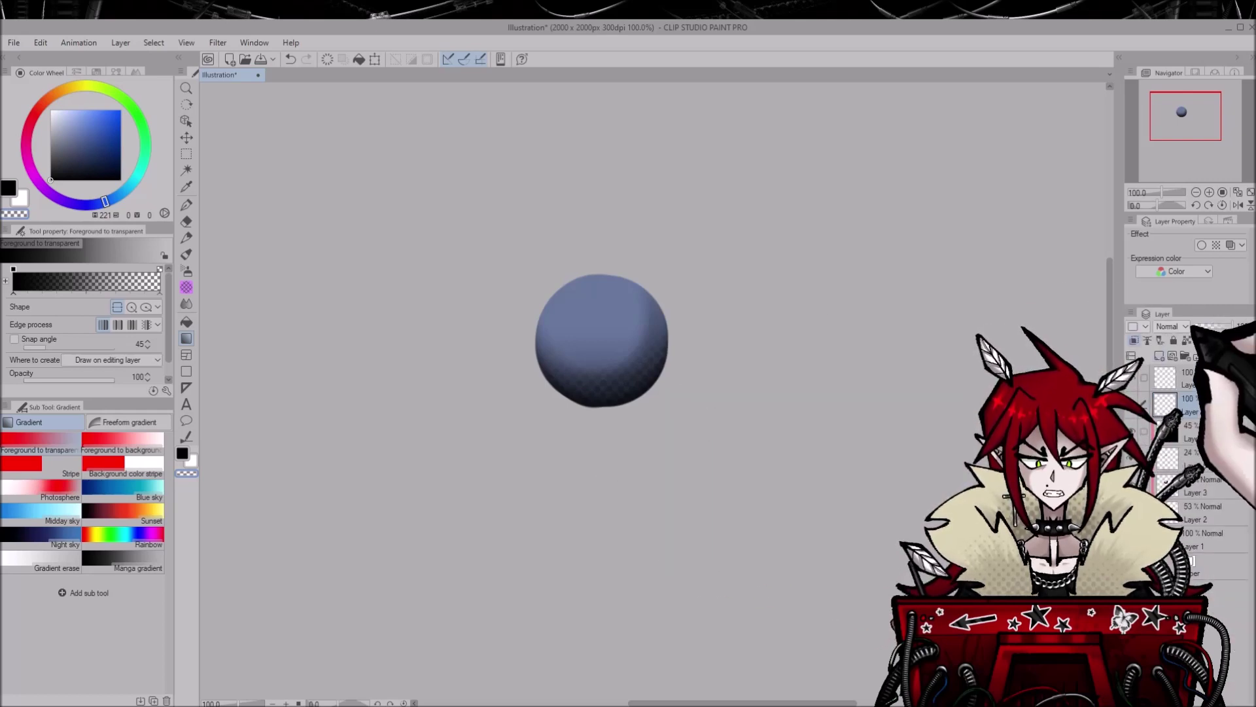
# Clip the new layer to the ball and airbrush a soft light blue highlight along its upper-left edge at brush size 70.3.
pyautogui.click(1134, 340)
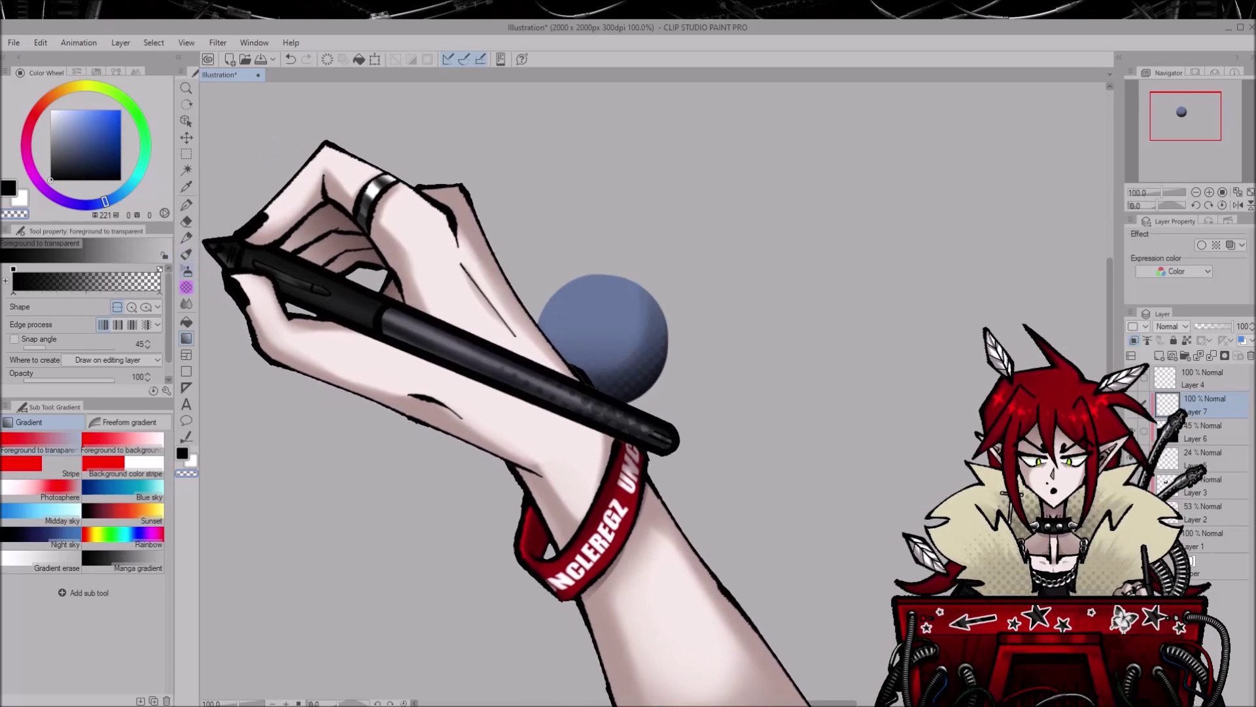
pyautogui.click(186, 270)
pyautogui.click(74, 110)
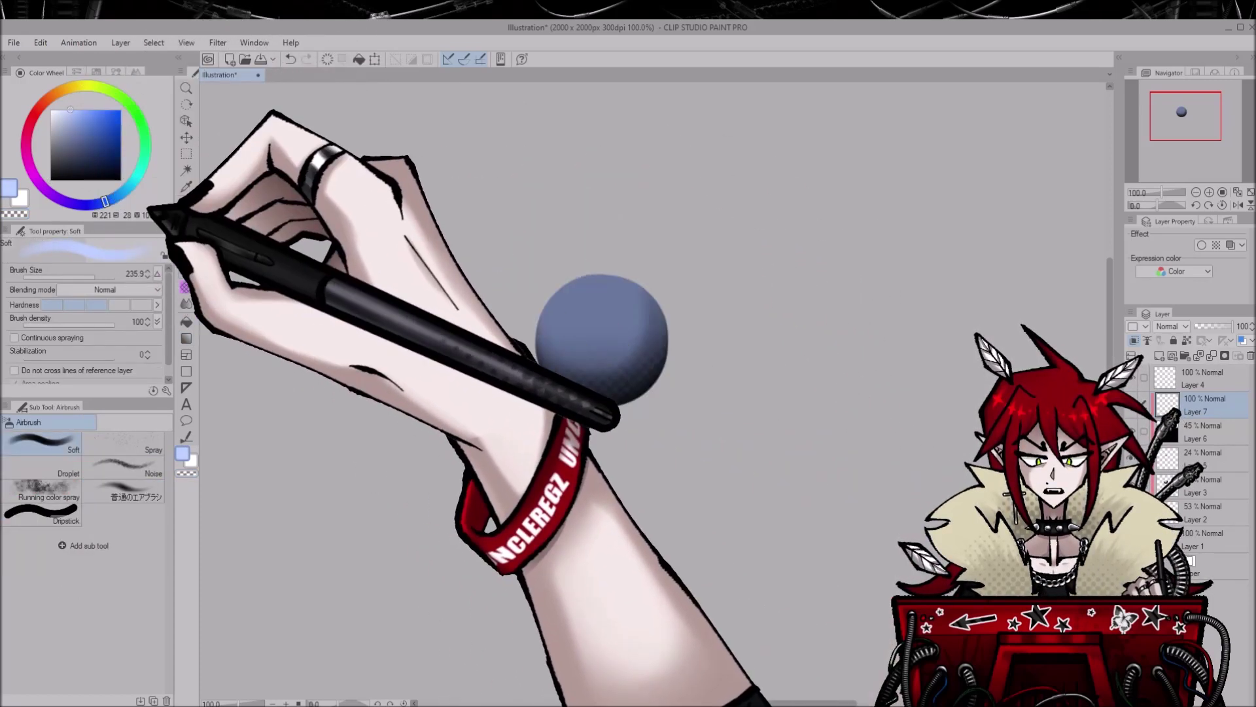
pyautogui.moveTo(105, 202); pyautogui.dragTo(109, 199)
pyautogui.moveTo(94, 276); pyautogui.dragTo(82, 277)
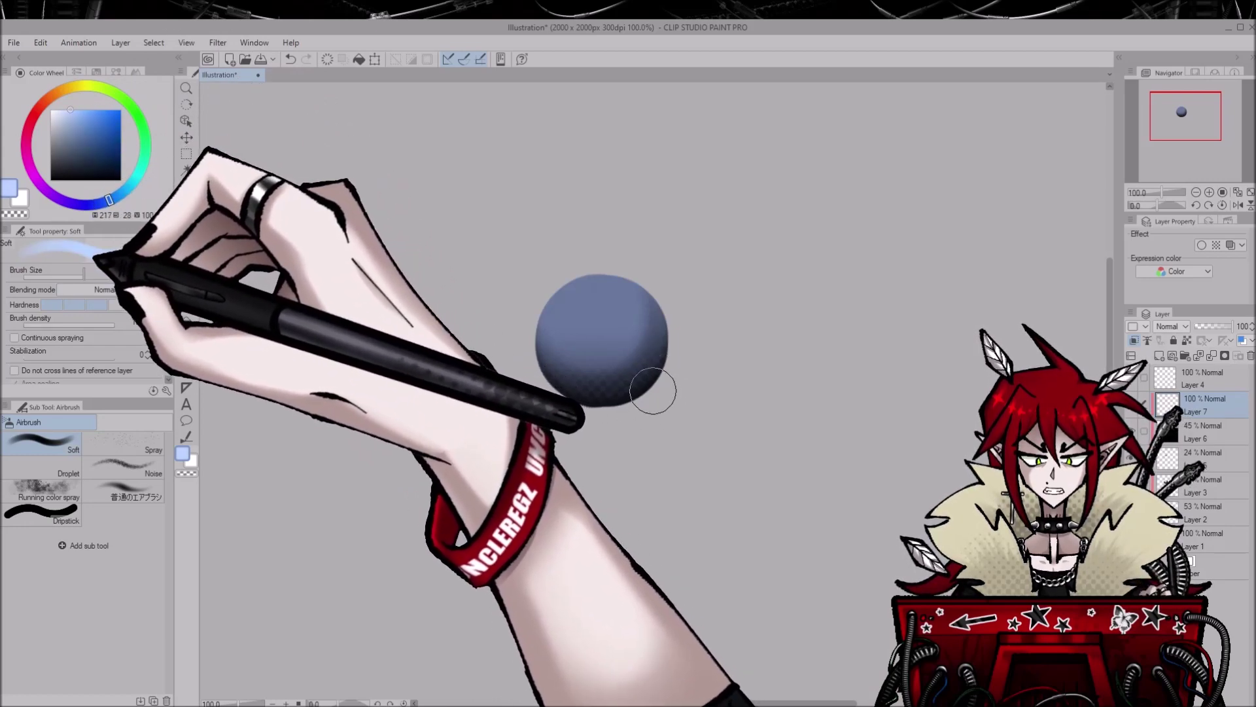
pyautogui.moveTo(527, 343)
pyautogui.mouseDown()
pyautogui.moveTo(559, 281)
pyautogui.moveTo(577, 284)
pyautogui.moveTo(522, 323)
pyautogui.moveTo(675, 277)
pyautogui.moveTo(580, 270)
pyautogui.moveTo(689, 308)
pyautogui.moveTo(565, 244)
pyautogui.moveTo(541, 263)
pyautogui.moveTo(537, 396)
pyautogui.moveTo(527, 324)
pyautogui.moveTo(550, 373)
pyautogui.mouseUp()
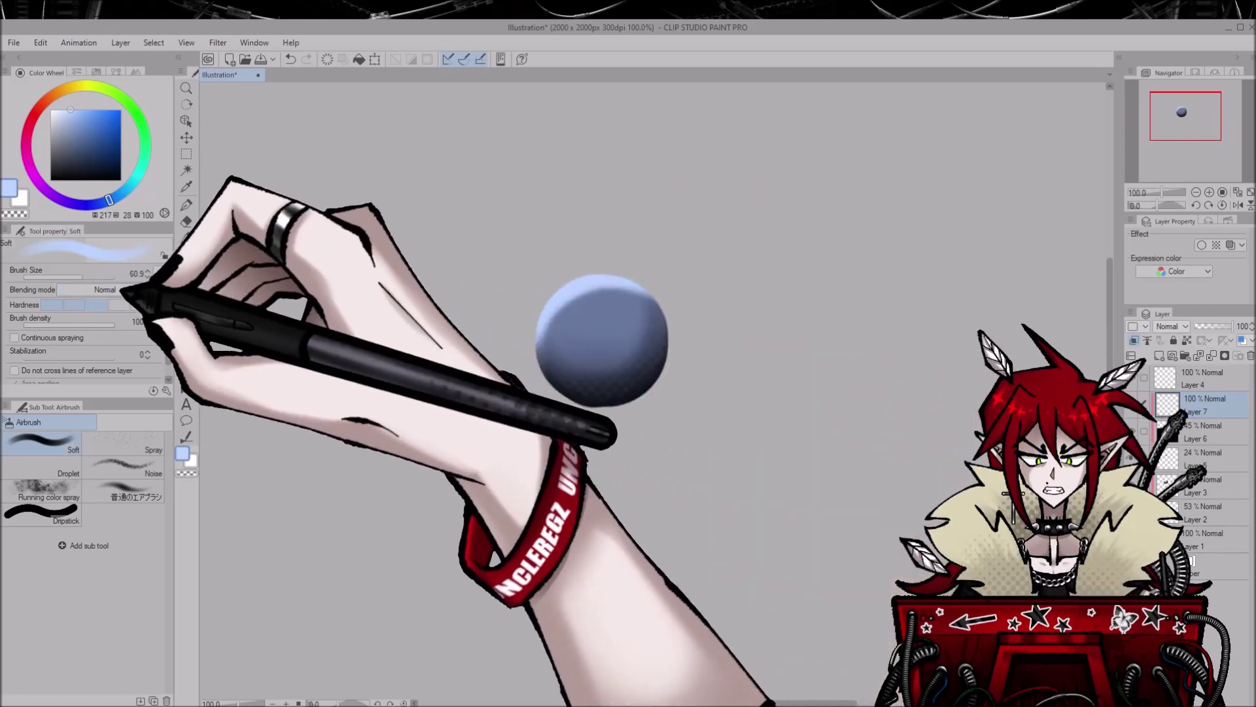
pyautogui.hotkey('ctrl', 'z')
pyautogui.moveTo(81, 277); pyautogui.dragTo(84, 277)
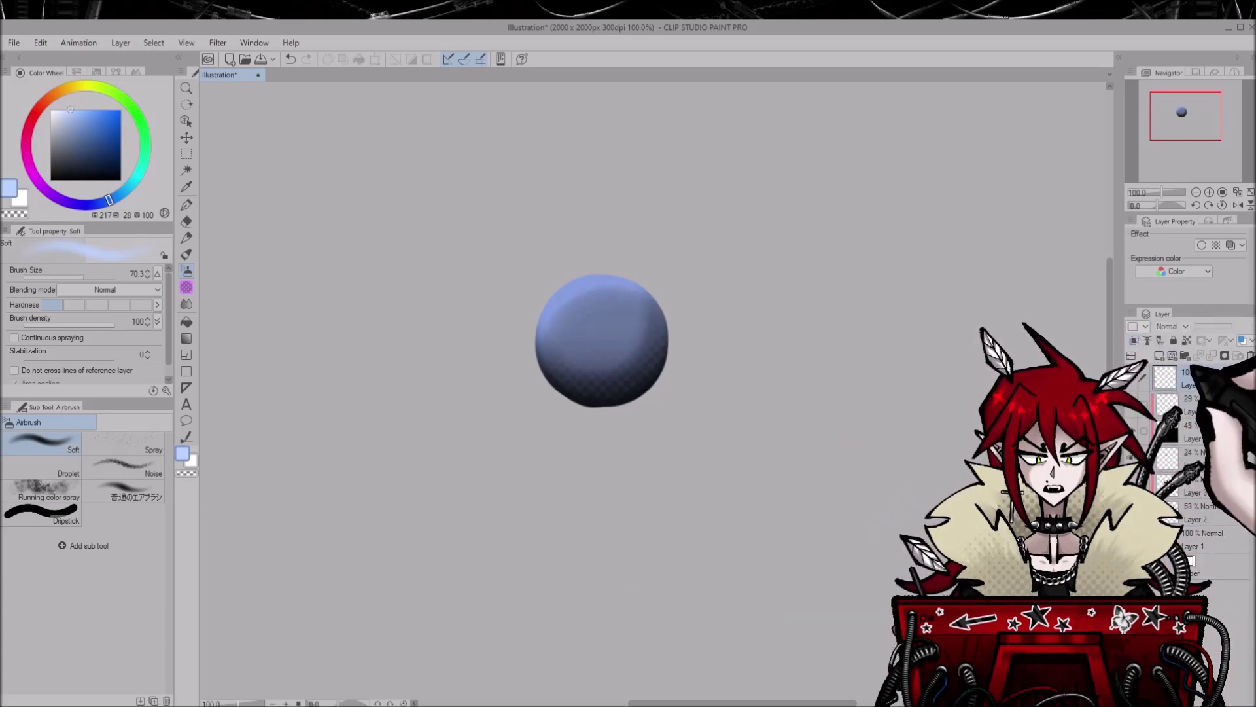
# Tint the ball with a gradient map layer at 43% opacity and set its blending mode to Multiply.
pyautogui.hotkey('ctrl', 'shift', 'n')
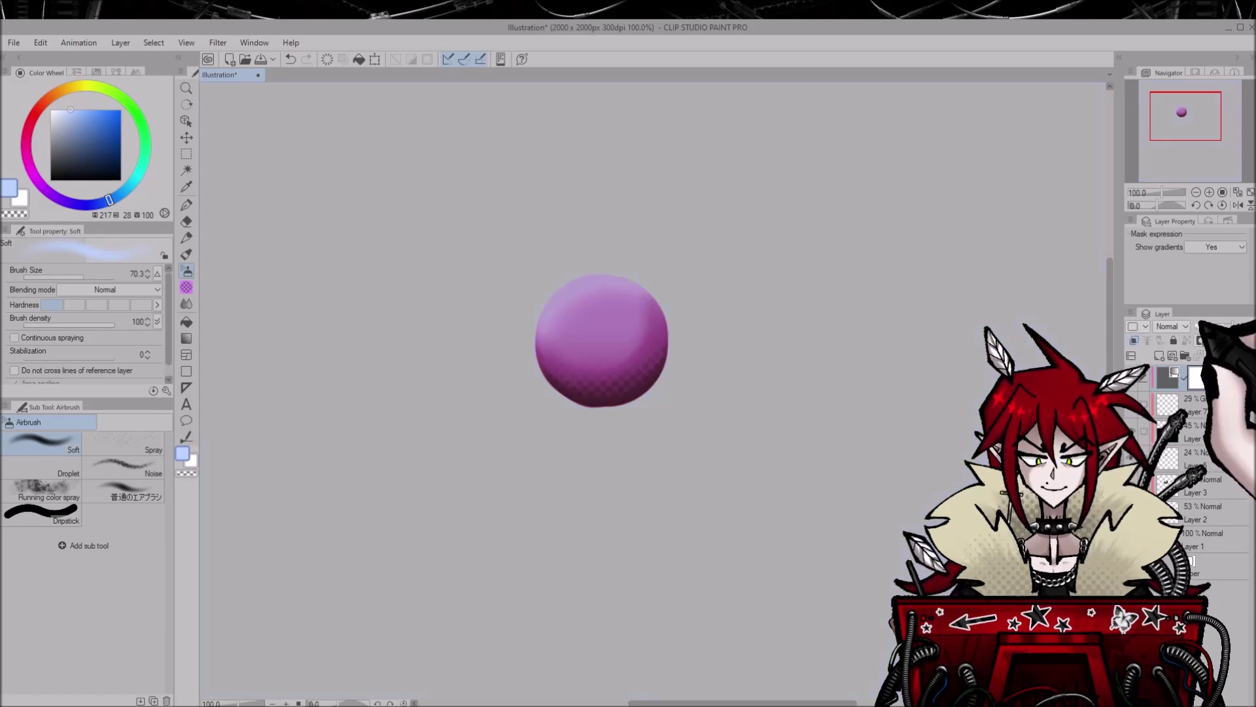
pyautogui.moveTo(1232, 326); pyautogui.dragTo(1207, 326)
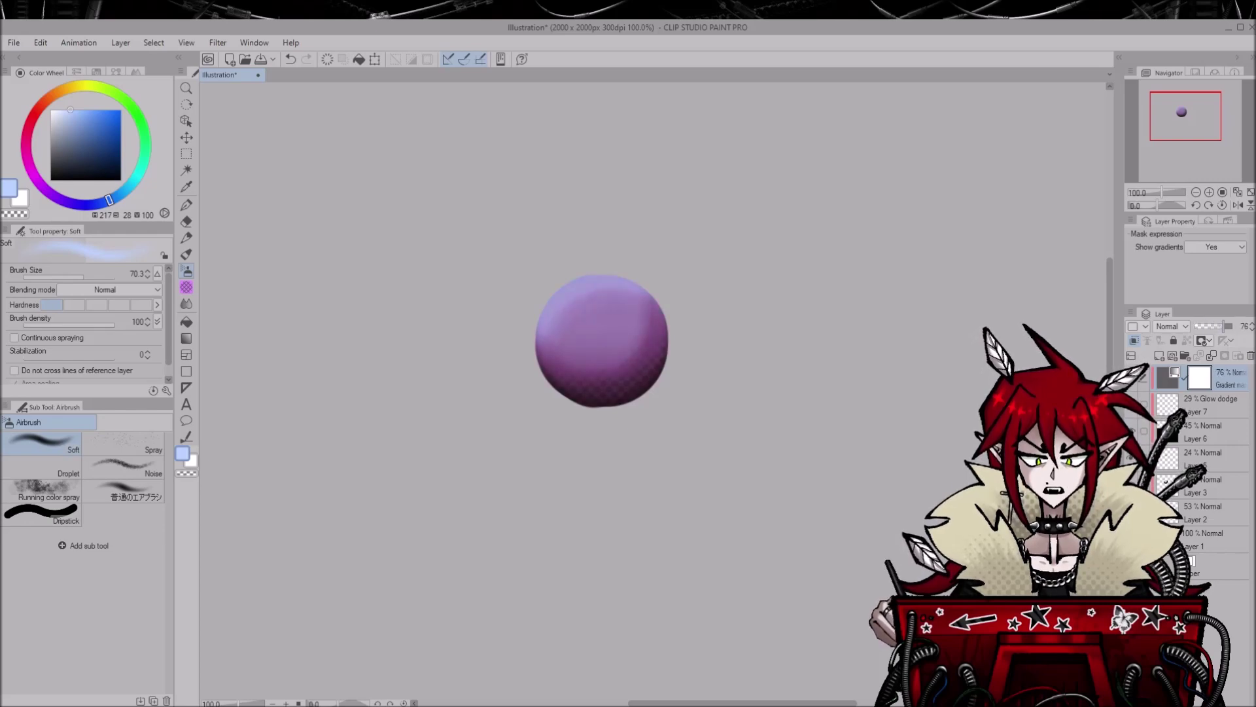
pyautogui.moveTo(1205, 326); pyautogui.dragTo(1207, 326)
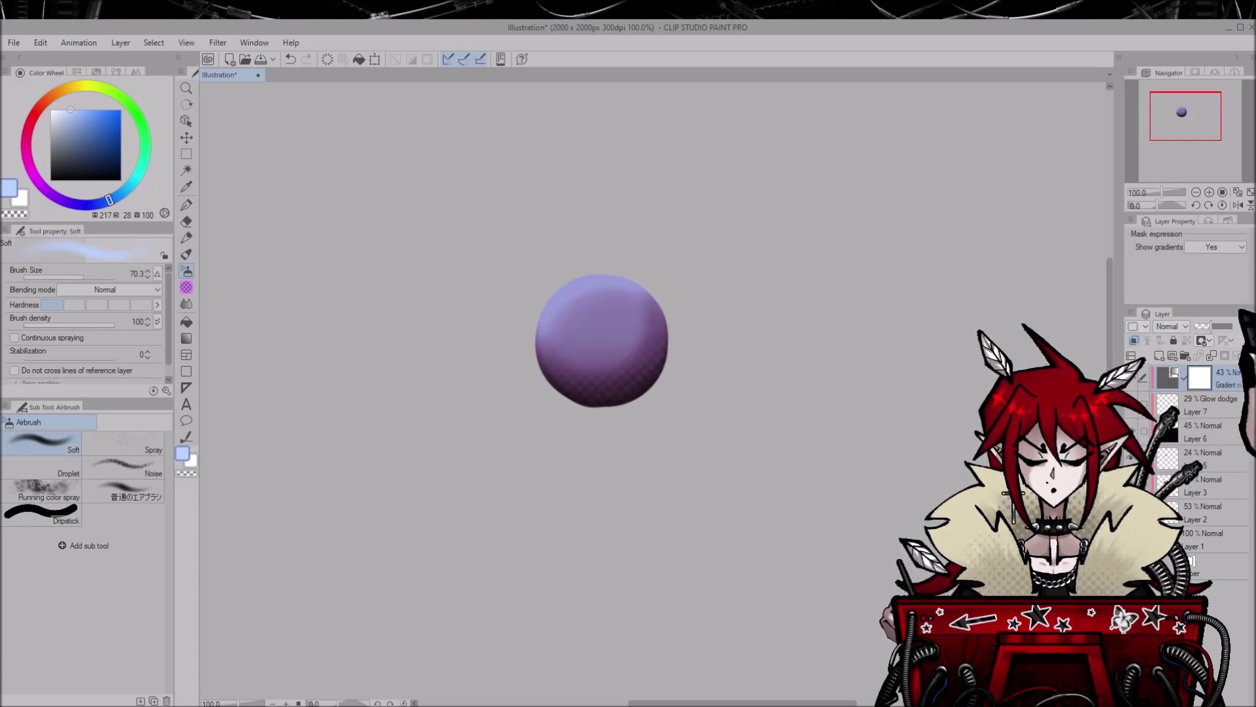
pyautogui.click(1171, 364)
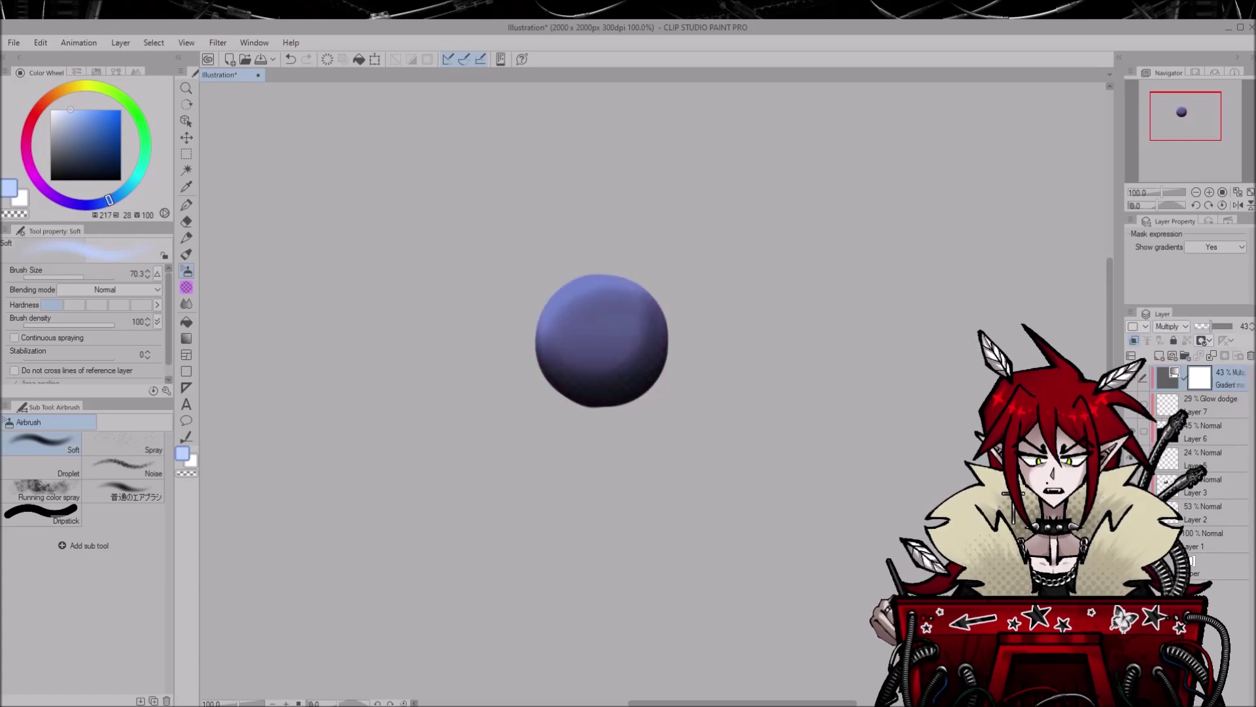
# Try the gradient map layer at 60% Multiply, then in Glow dodge at 43% and Color dodge at 53% opacity.
pyautogui.moveTo(1211, 326); pyautogui.dragTo(1218, 326)
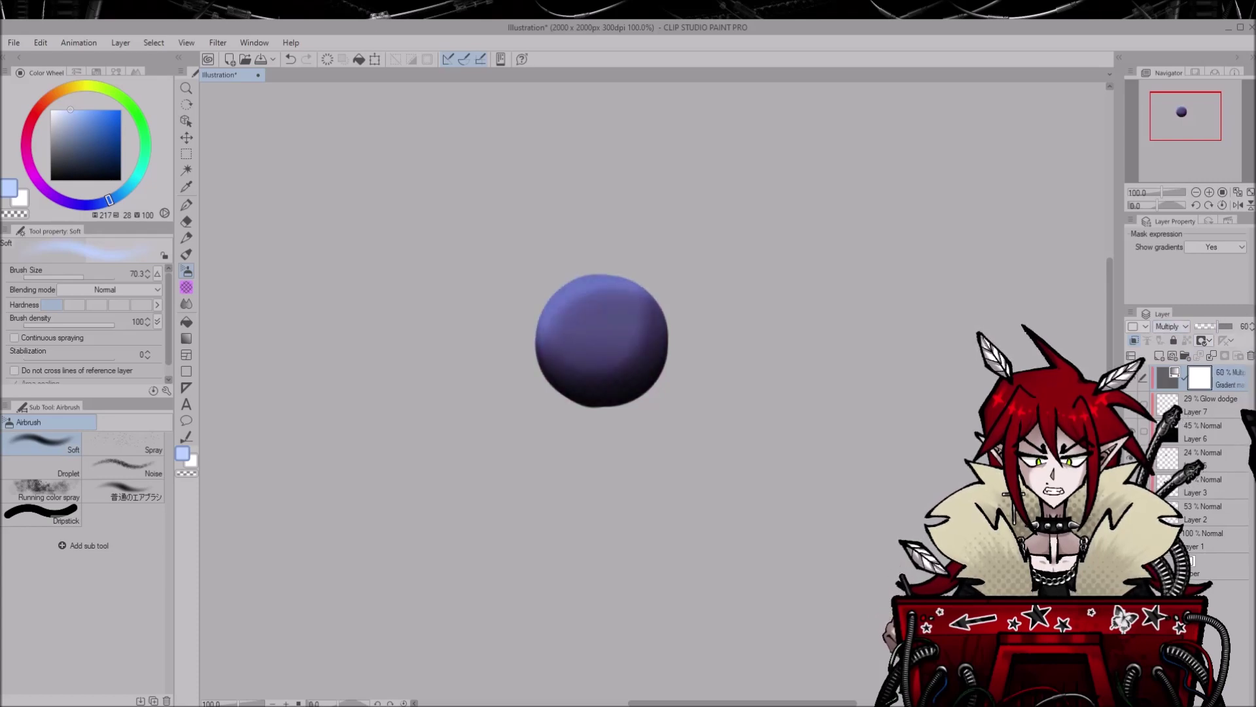
pyautogui.click(1172, 452)
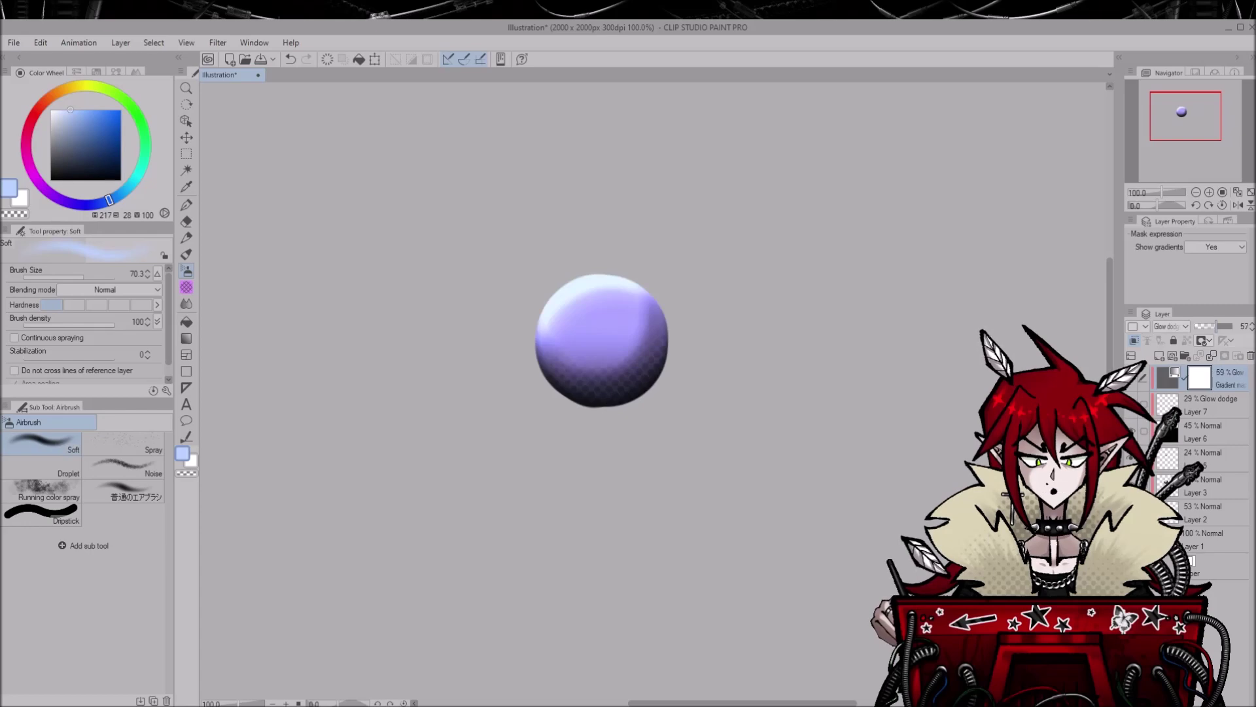
pyautogui.moveTo(1216, 326); pyautogui.dragTo(1211, 326)
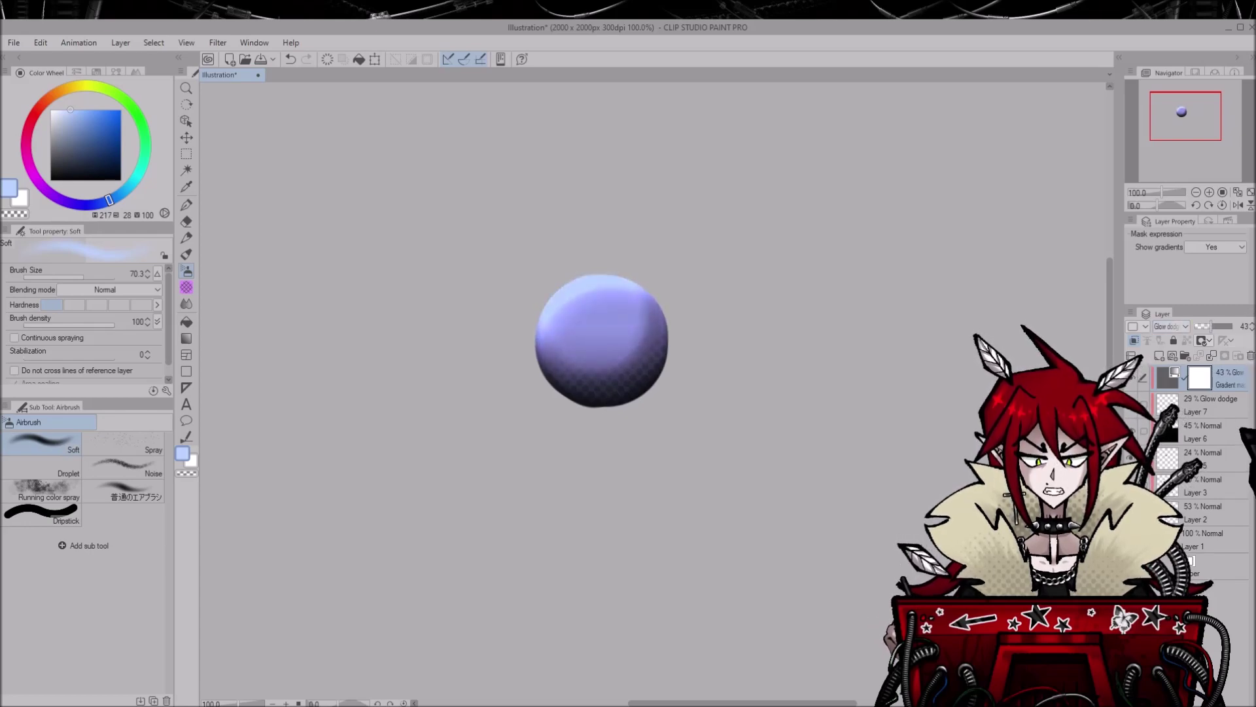
pyautogui.scroll(1, 1169, 326)
pyautogui.moveTo(1212, 326); pyautogui.dragTo(1215, 326)
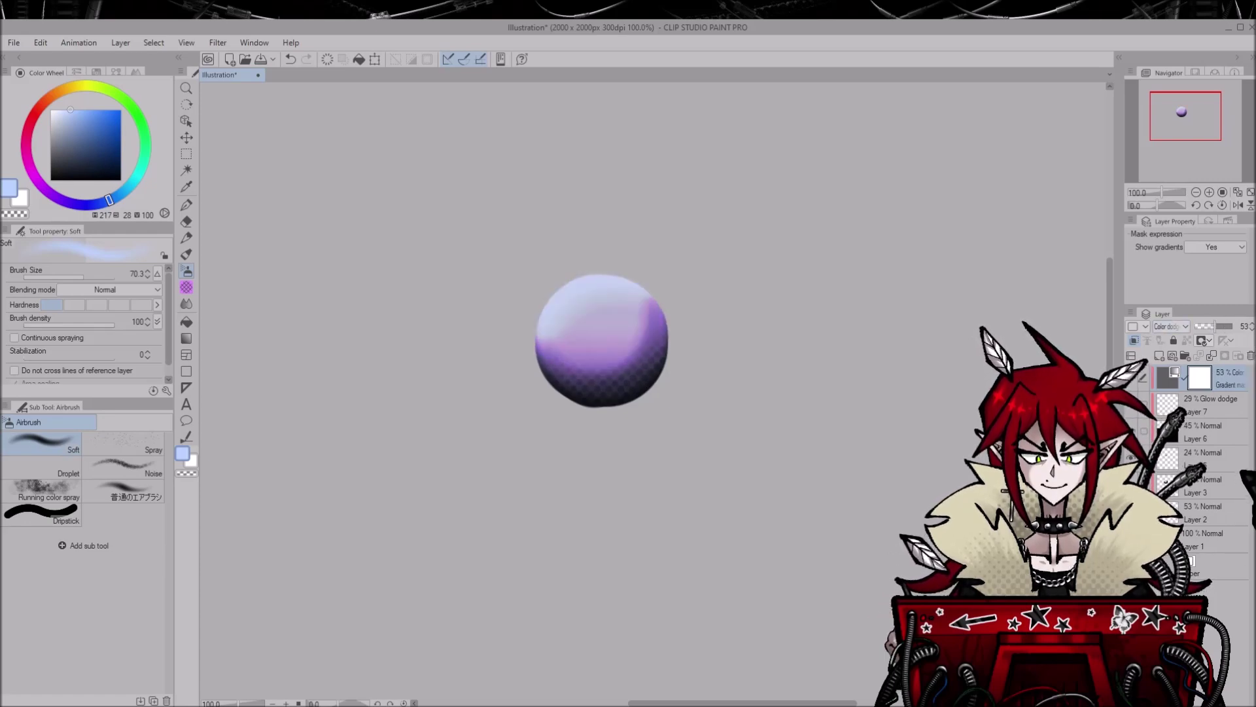
# Set the gradient map layer to Overlay at 66% opacity, and reduce the black gradient on Layer 6 to 29% opacity.
pyautogui.scroll(-5, 1170, 326)
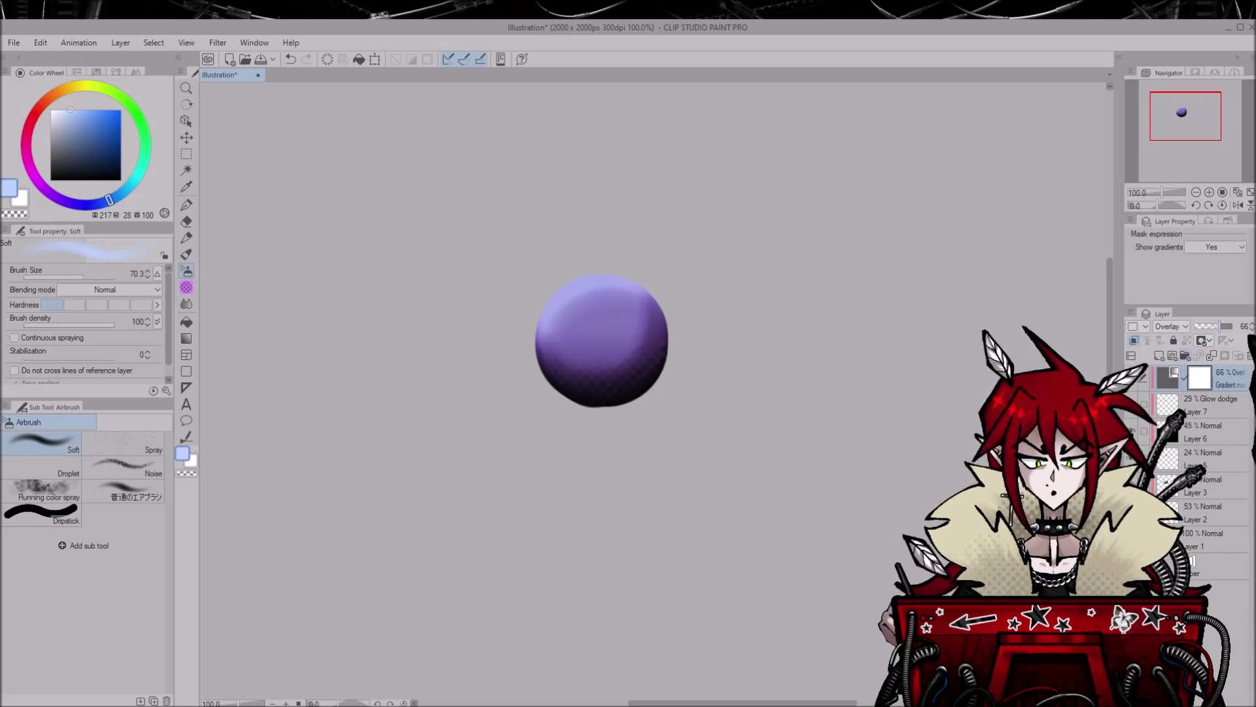
pyautogui.click(1211, 432)
pyautogui.moveTo(1206, 326); pyautogui.dragTo(1206, 326)
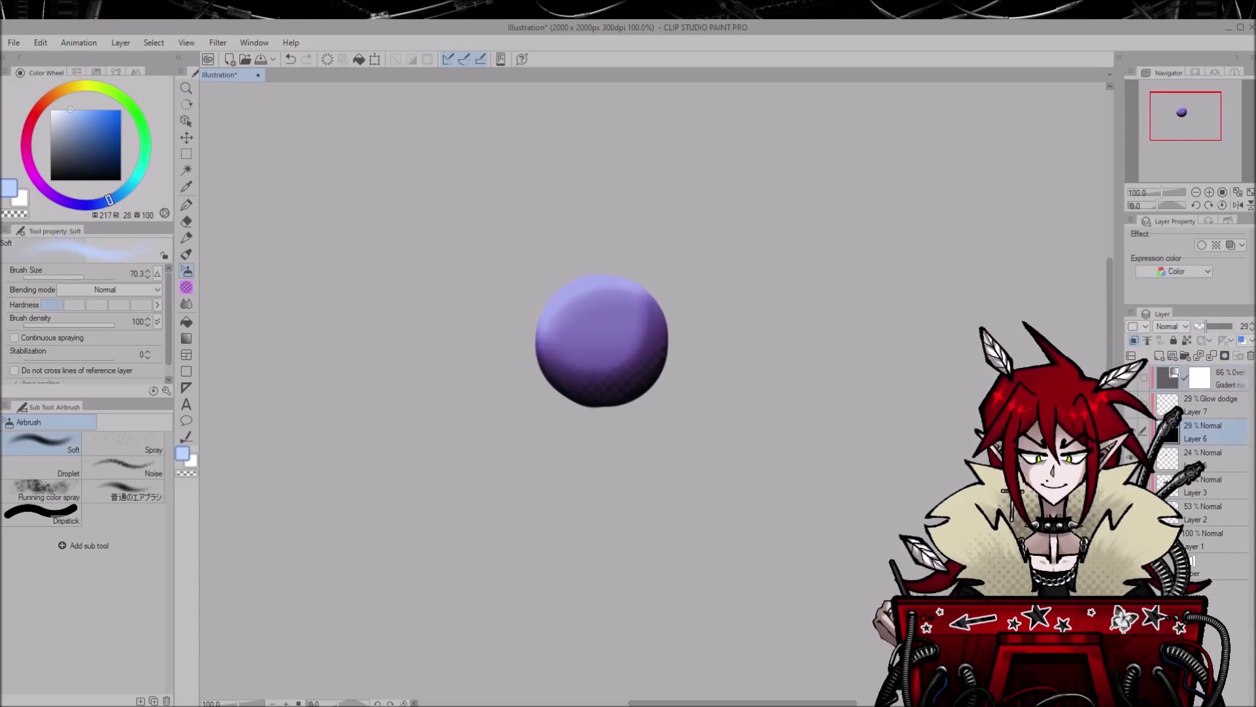
pyautogui.click(1221, 377)
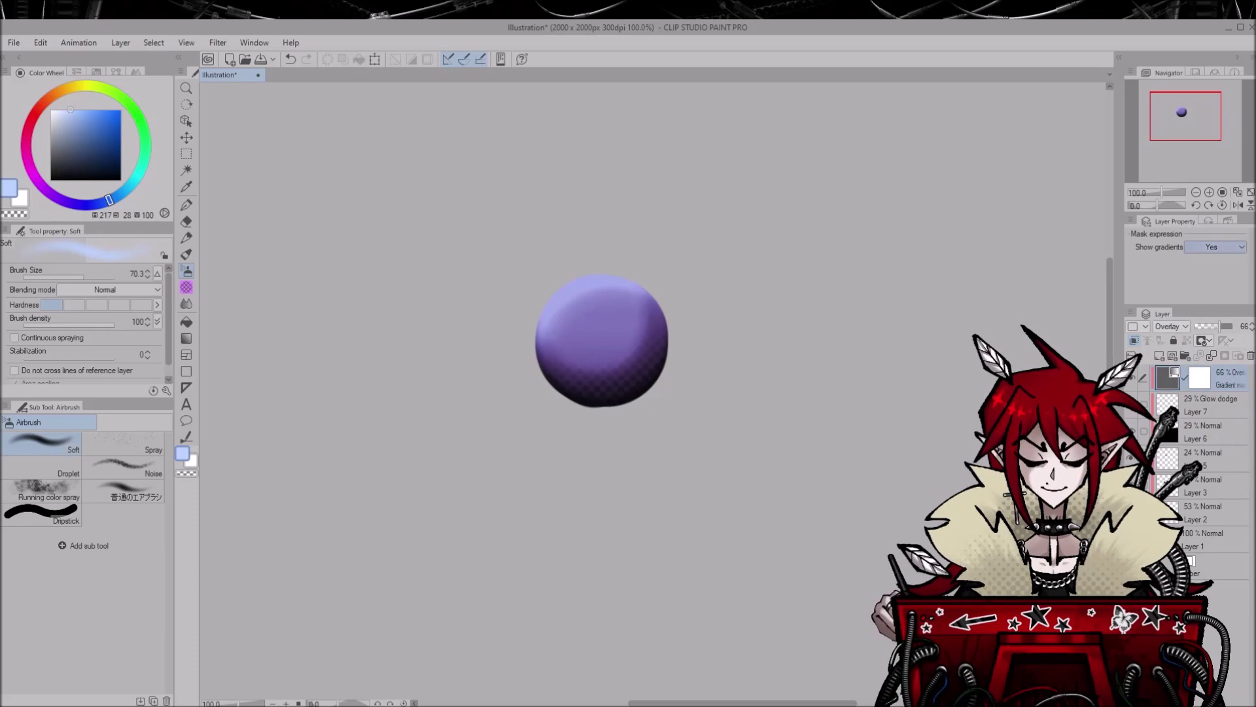